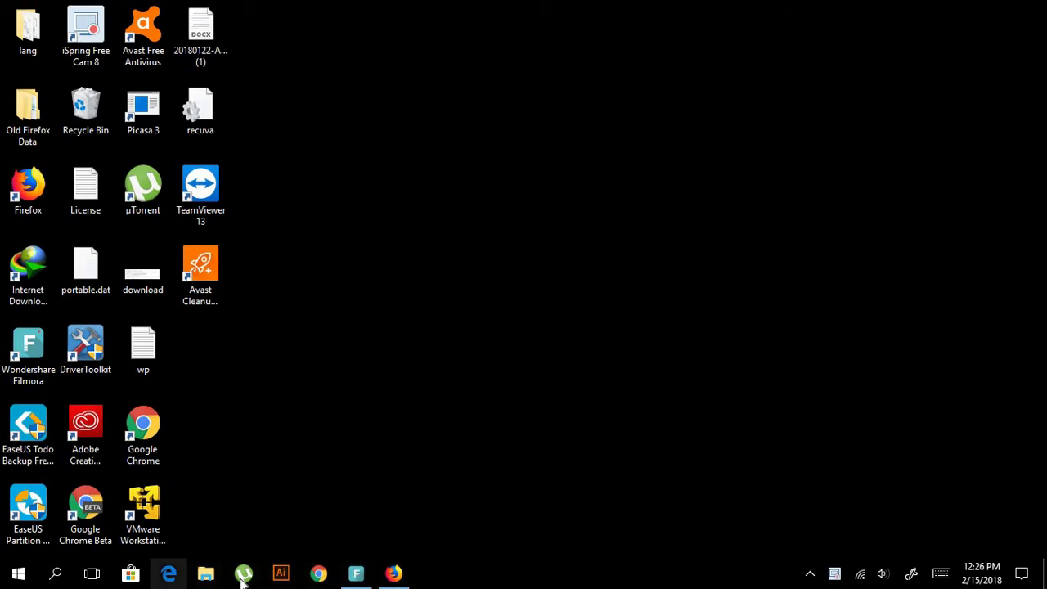
# Bring the How-To Geek registry article forward in Firefox and scroll to its Download link
pyautogui.moveTo(393, 575)
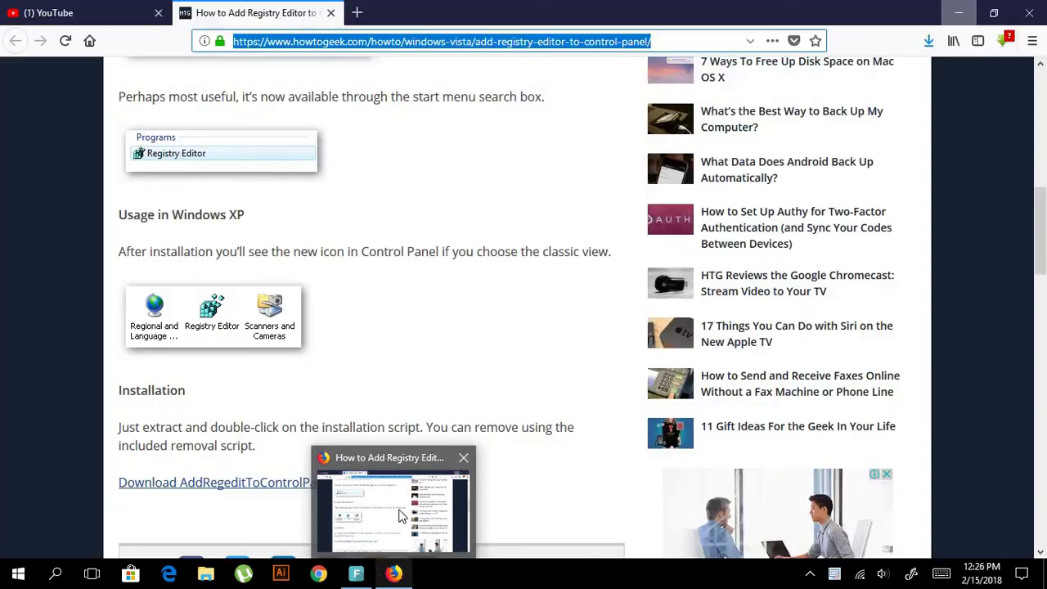
pyautogui.click(401, 514)
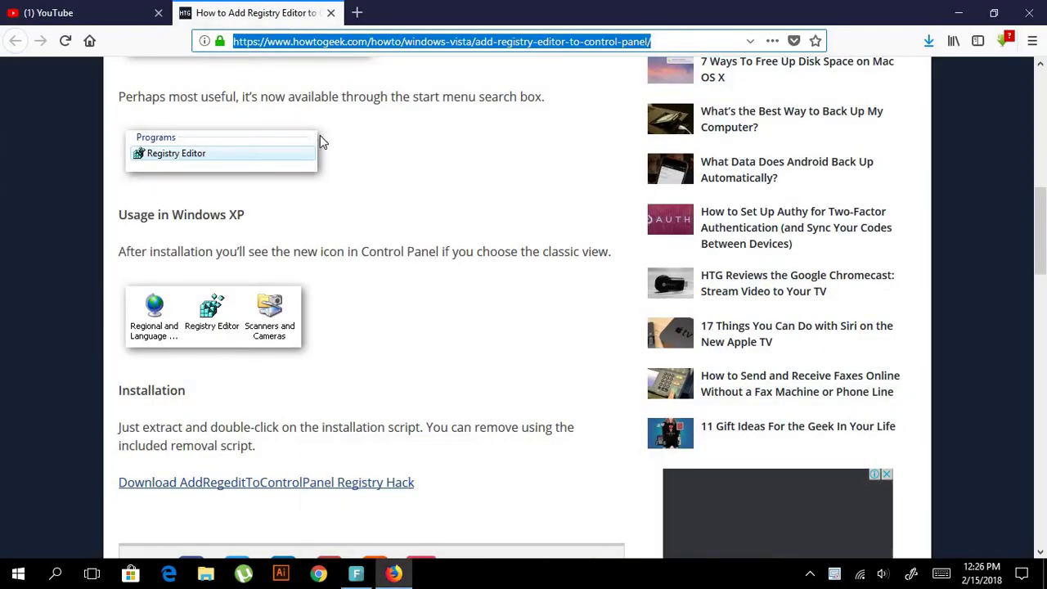
pyautogui.click(409, 246)
pyautogui.press('Home')
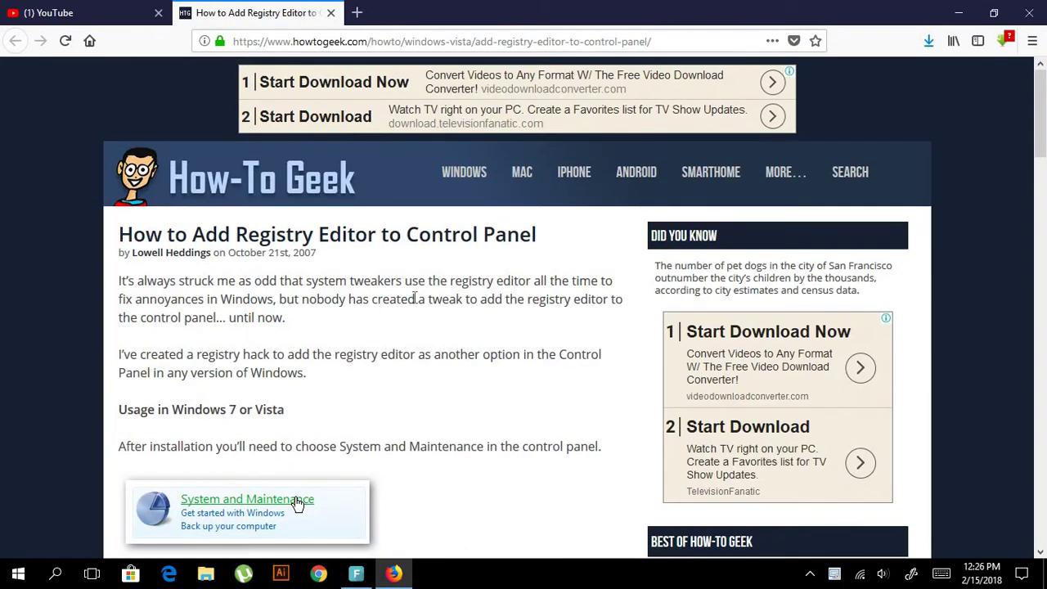
pyautogui.click(297, 503)
pyautogui.scroll(-6, 445, 339)
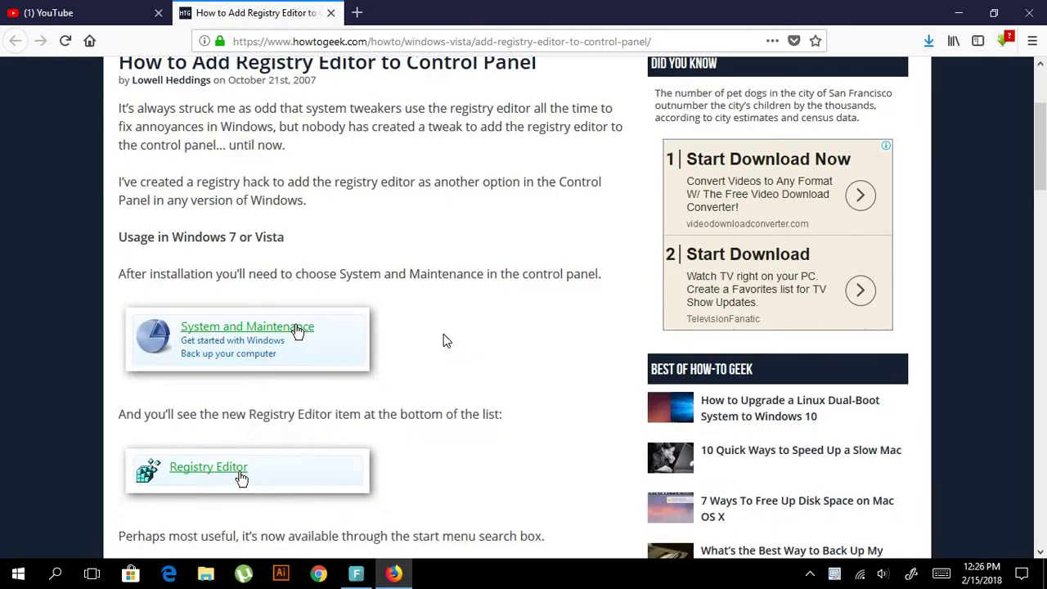
pyautogui.scroll(-5, 445, 339)
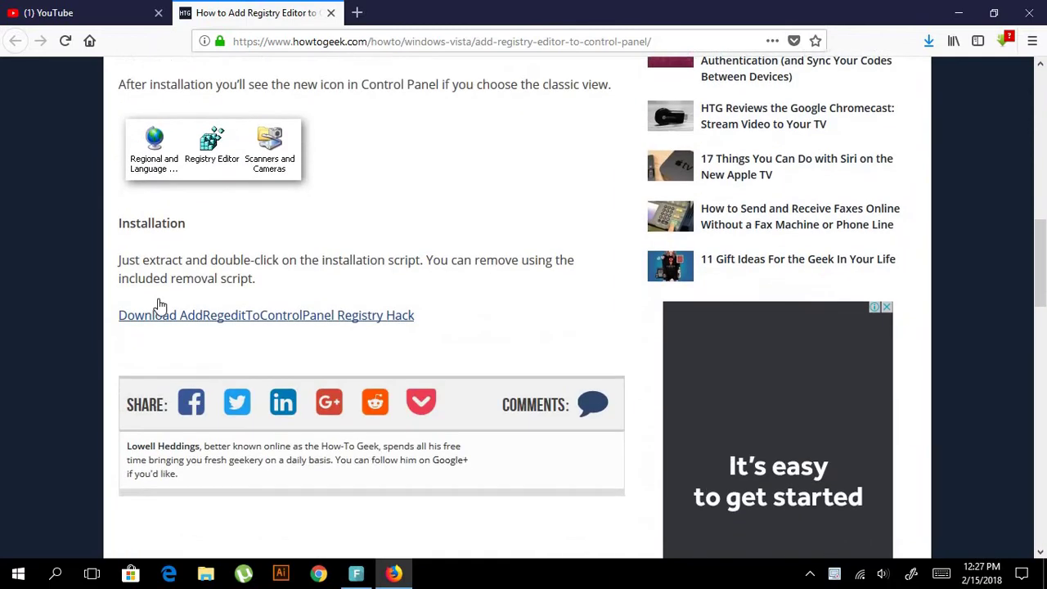
# Save AddRegeditToControlPanel.zip and show it in the Downloads folder
pyautogui.click(282, 312)
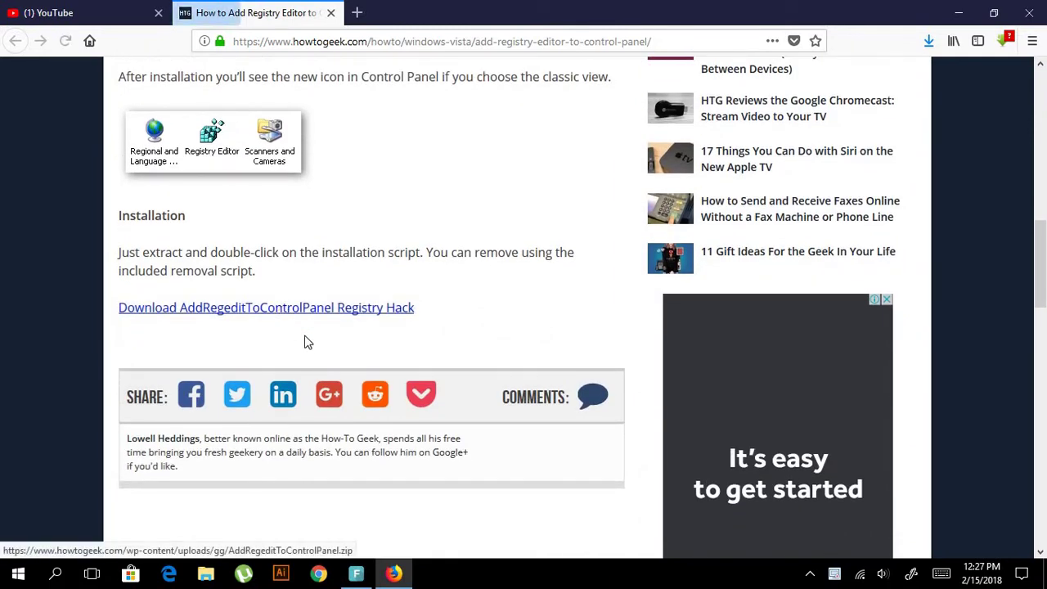
pyautogui.hotkey('alt', 's')
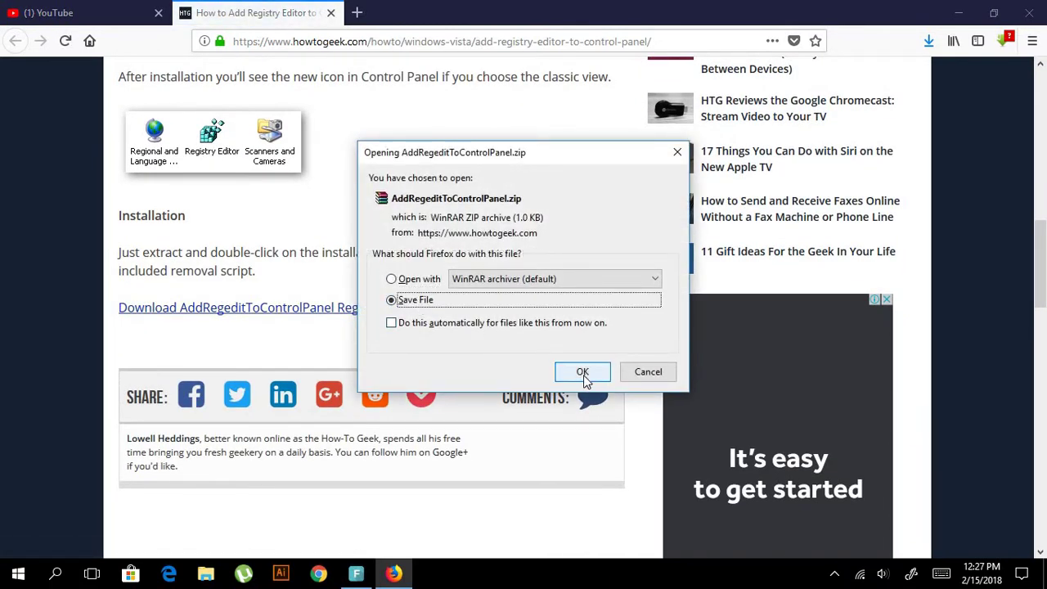
pyautogui.click(582, 372)
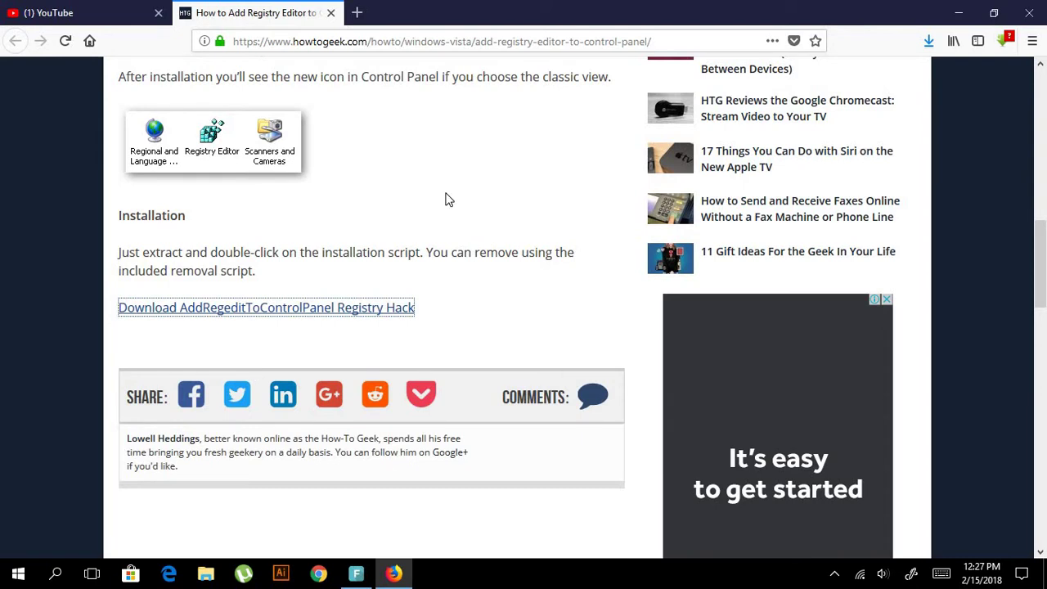
pyautogui.click(393, 307)
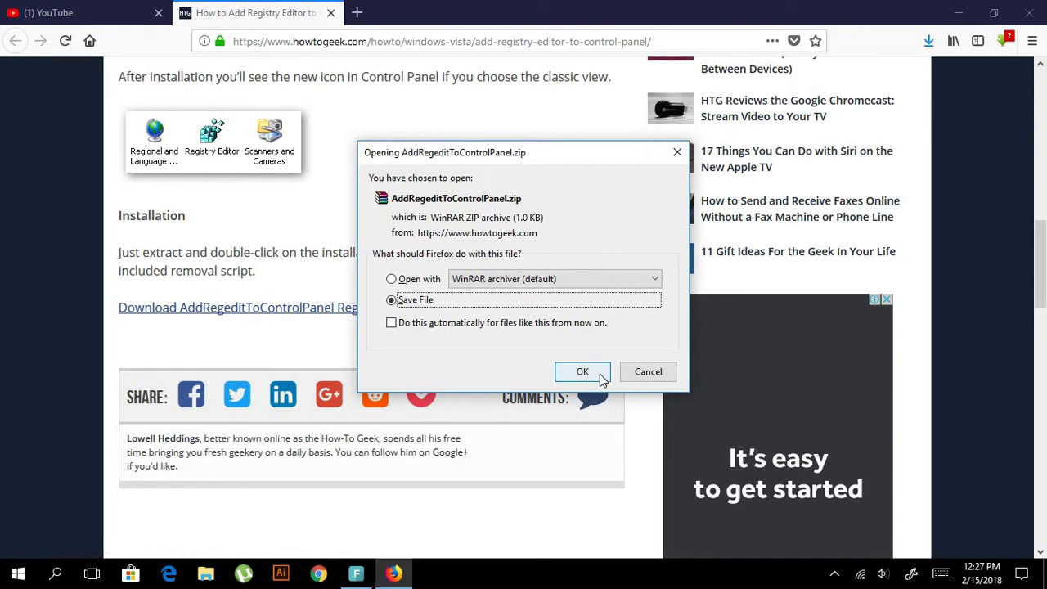
pyautogui.click(600, 373)
pyautogui.click(931, 41)
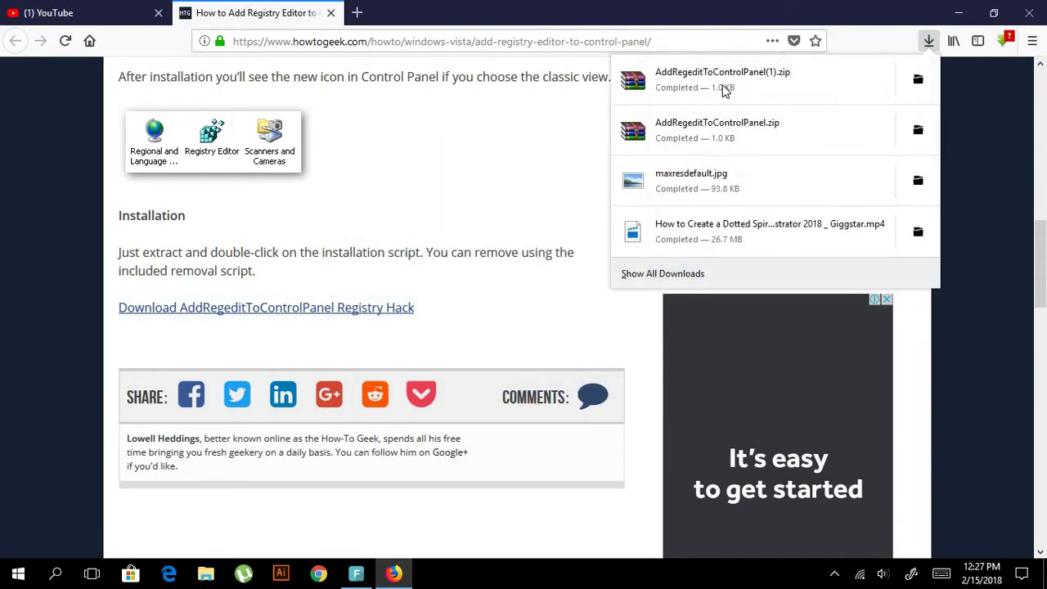
pyautogui.click(919, 79)
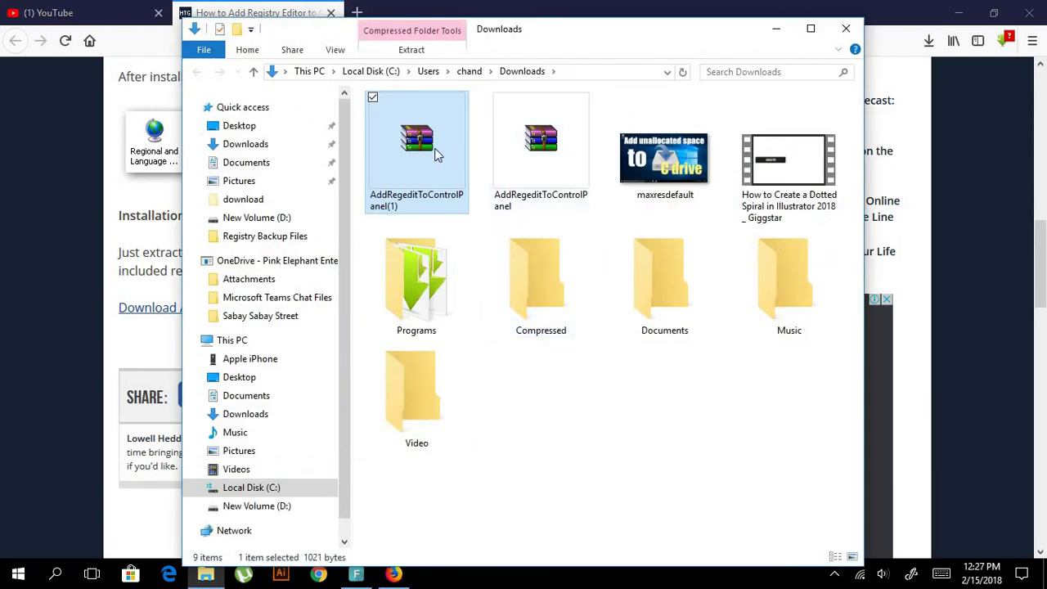
# Extract the zip with WinRAR into AddRegeditToControlPanel(1) and run AddRegeditToControlPanel.reg
pyautogui.rightClick(436, 156)
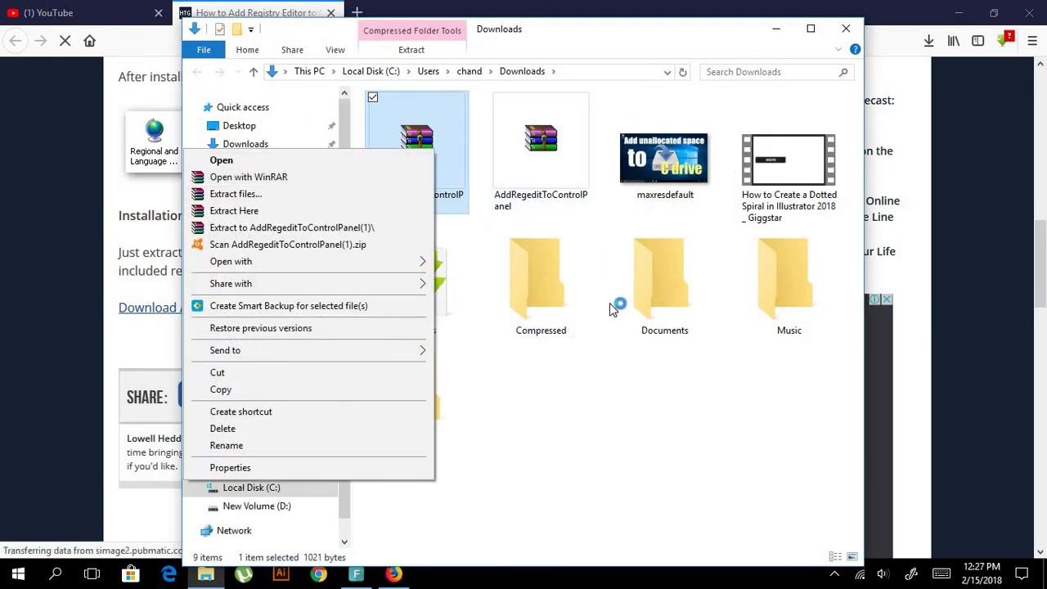
pyautogui.click(262, 182)
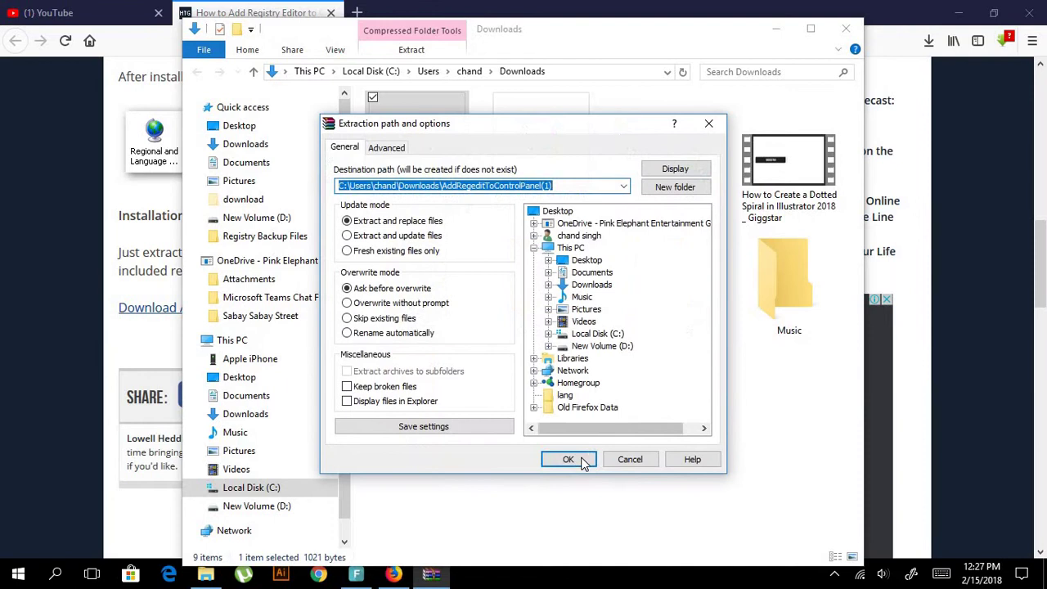
pyautogui.click(566, 456)
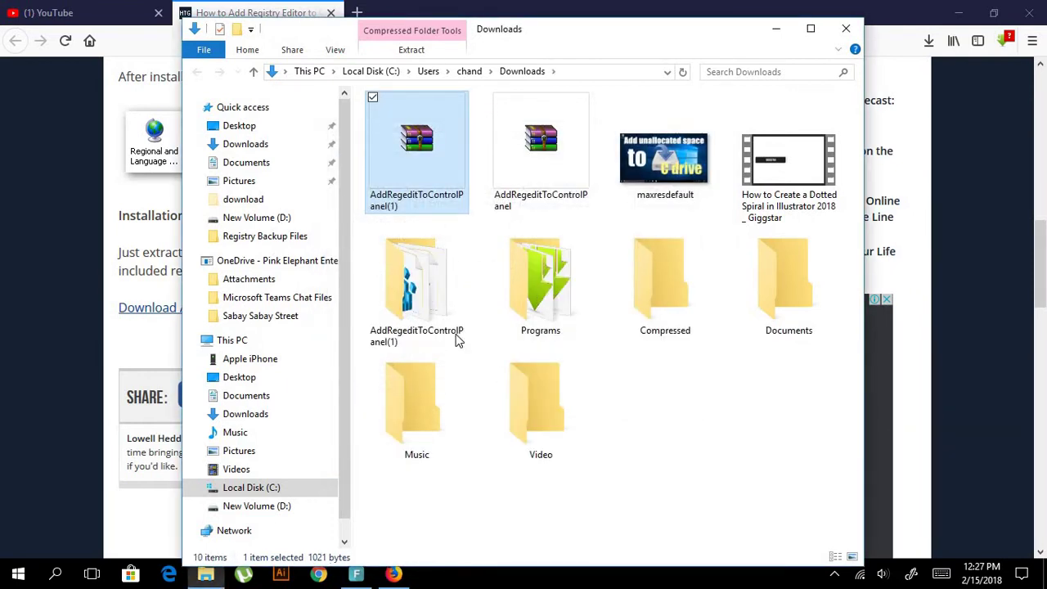
pyautogui.doubleClick(429, 311)
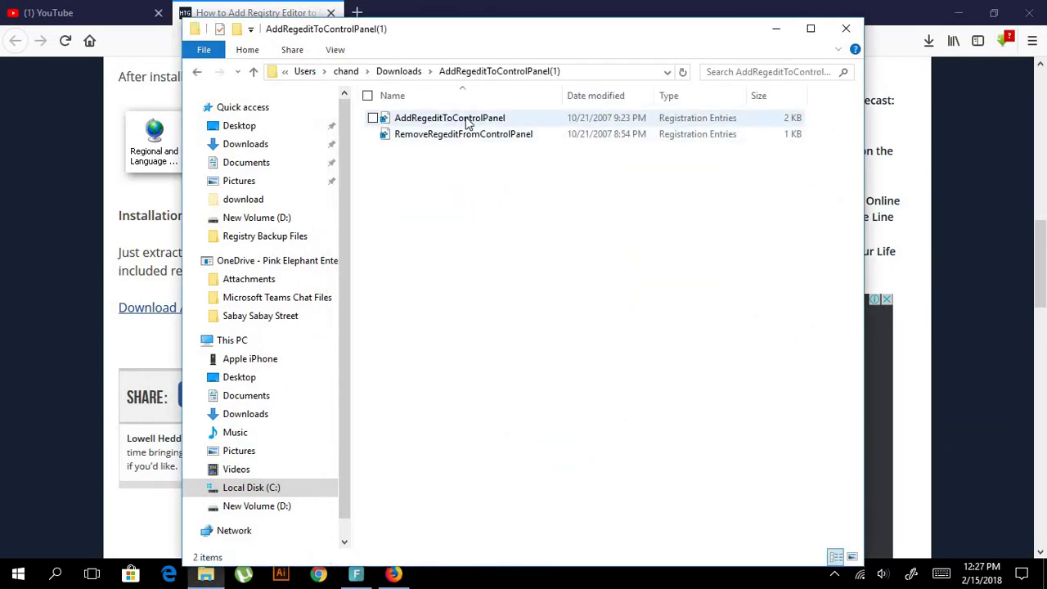
pyautogui.doubleClick(468, 119)
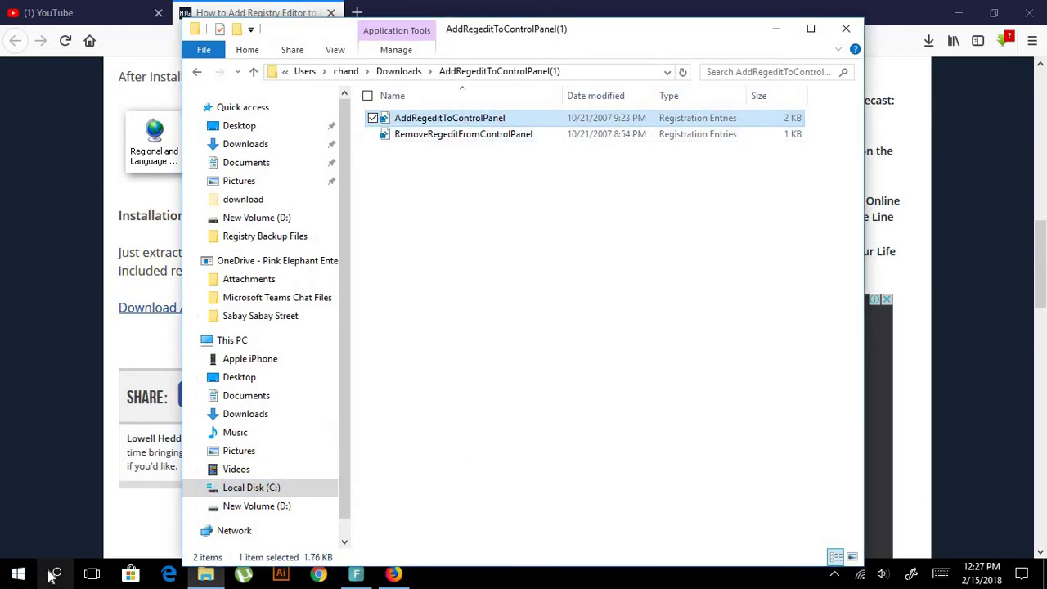
# Search 'contr' to reach Control Panel's System and Security page and launch Registry Editor
pyautogui.press('super+s')
pyautogui.write('co')
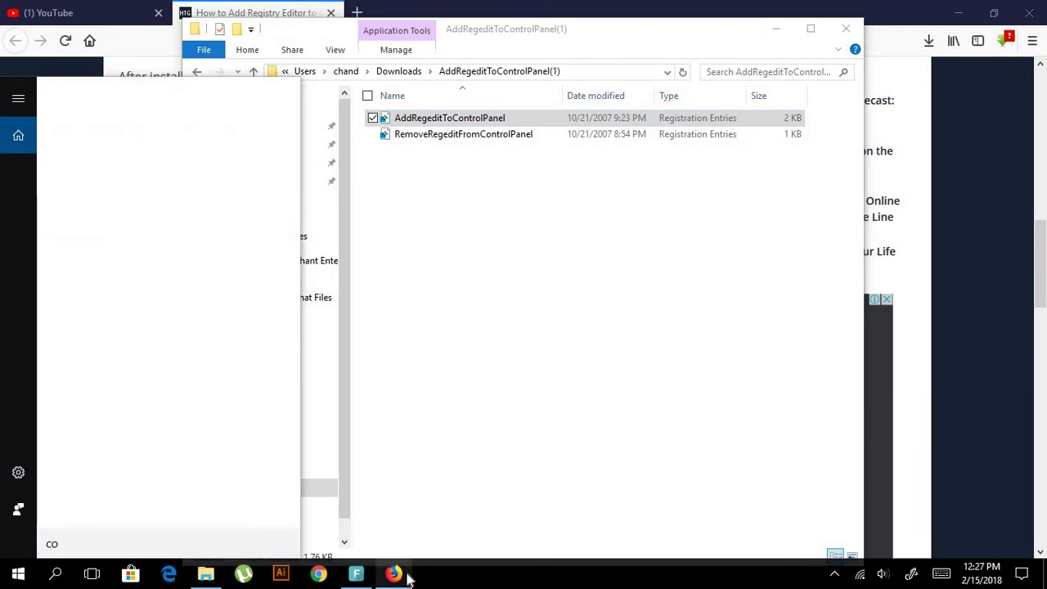
pyautogui.write('ntr')
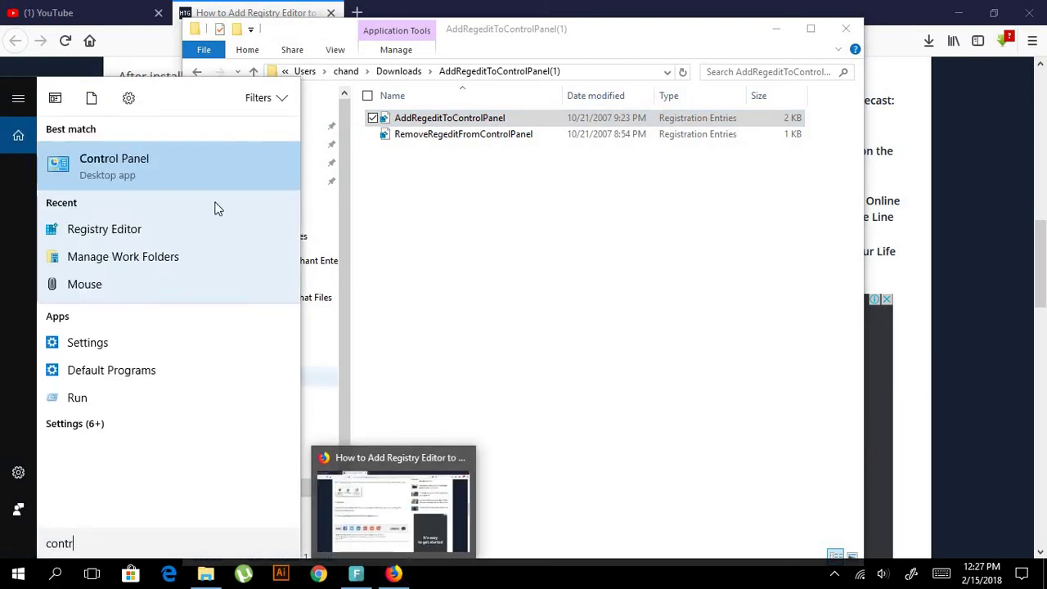
pyautogui.click(160, 163)
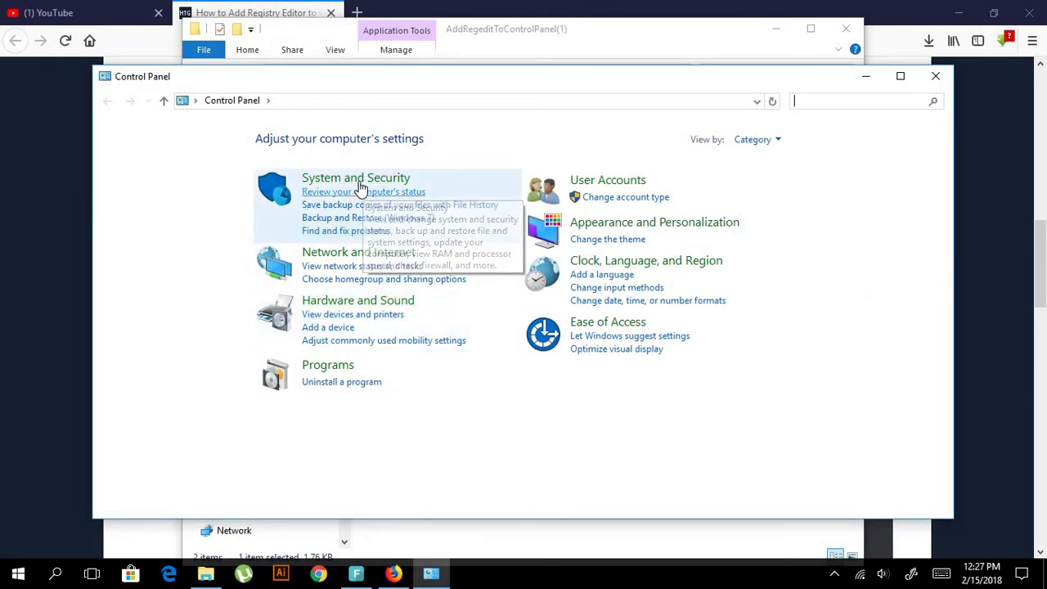
pyautogui.click(368, 182)
pyautogui.scroll(-2, 466, 328)
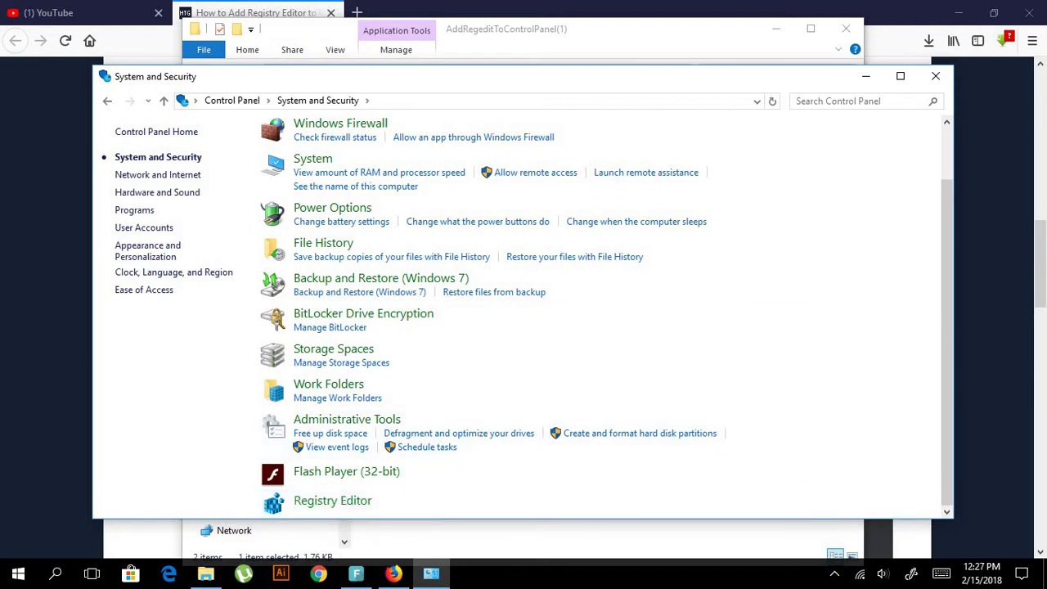
pyautogui.scroll(10, 238, 164)
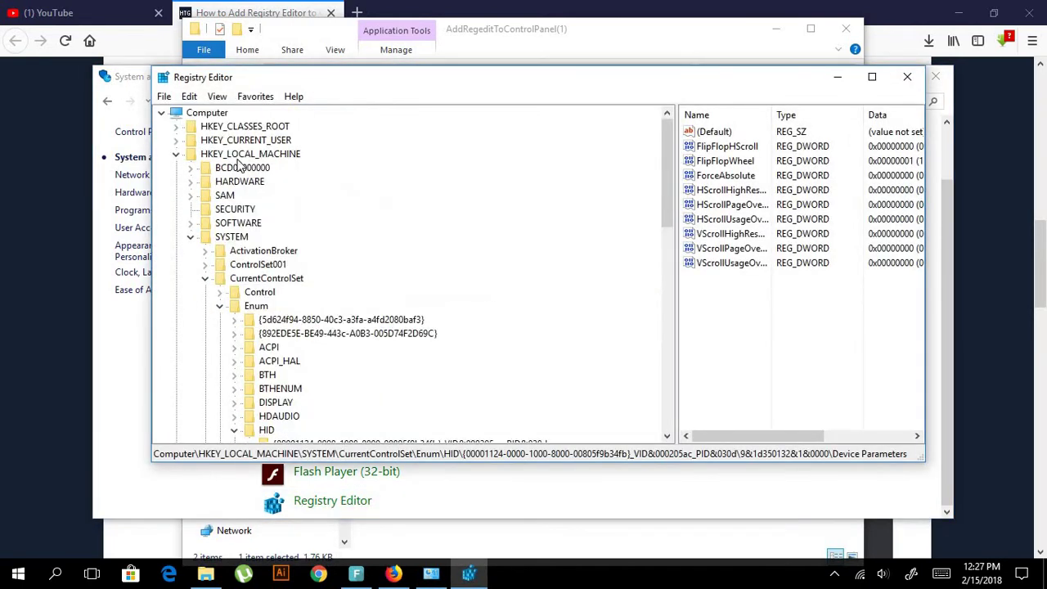
# Collapse HKEY_LOCAL_MACHINE, minimize Registry Editor, and close Control Panel and the extracted folder
pyautogui.click(176, 155)
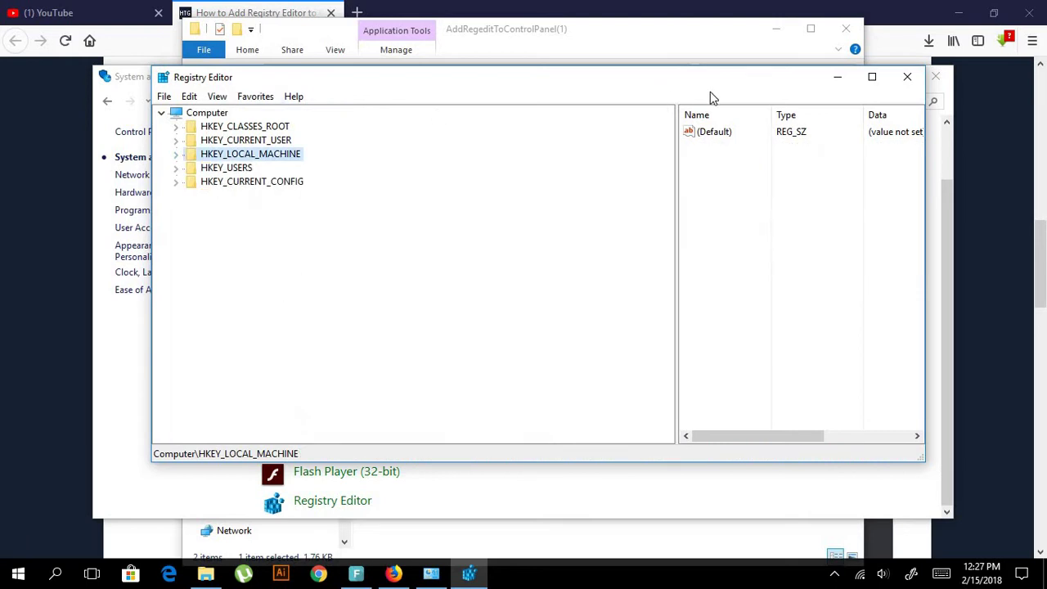
pyautogui.click(839, 76)
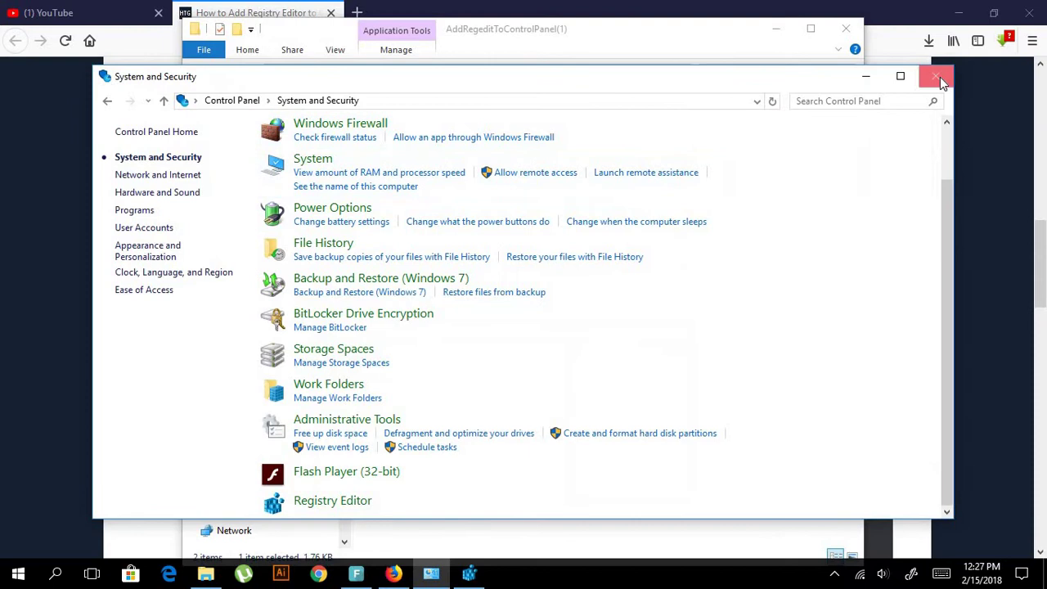
pyautogui.click(937, 77)
pyautogui.click(846, 29)
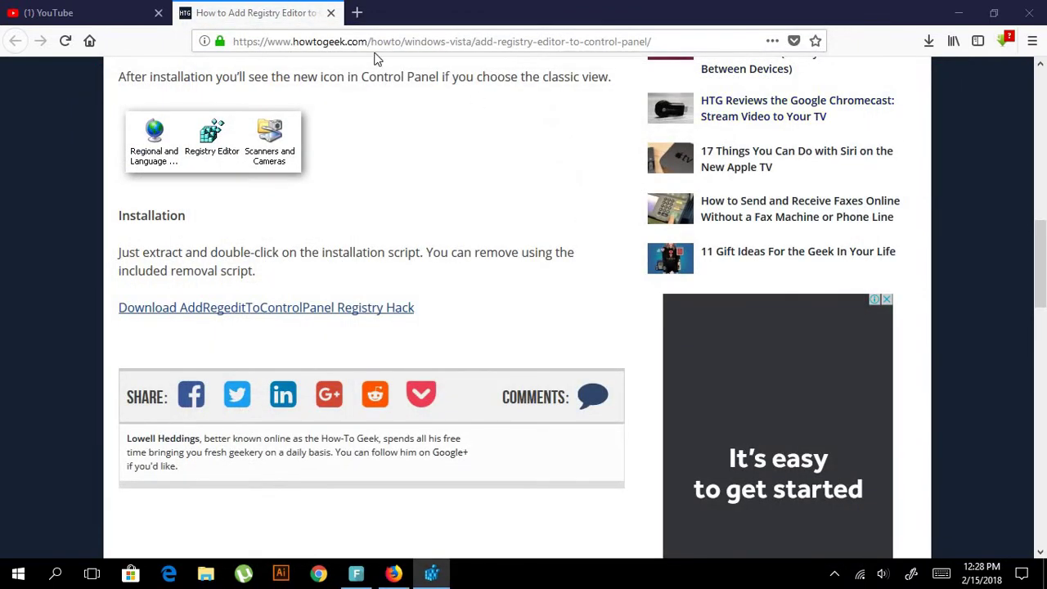
# Search 'mouse' to reach Mouse & touchpad settings and launch Additional mouse options
pyautogui.click(959, 12)
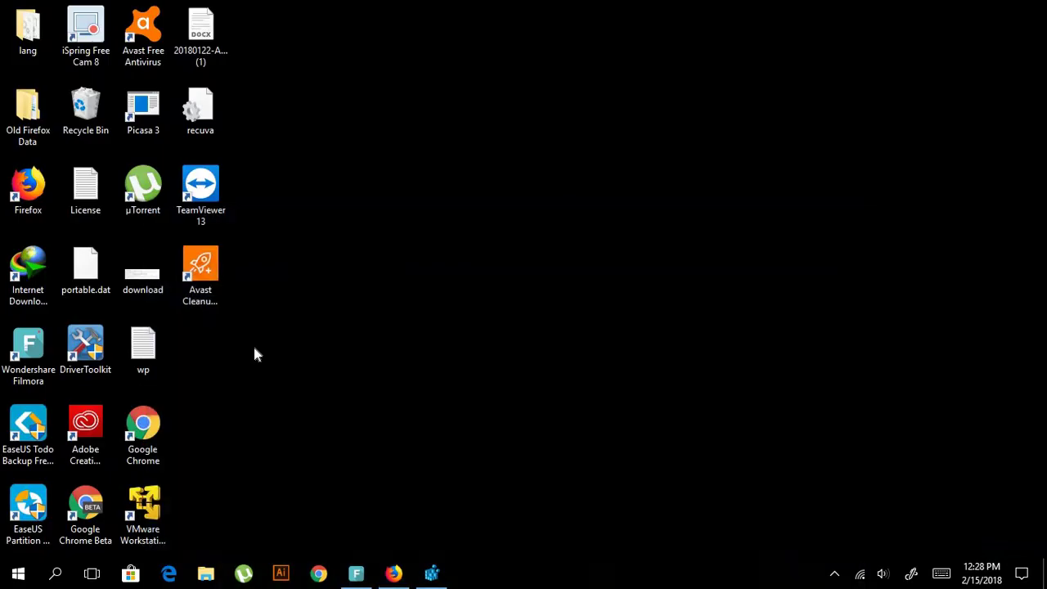
pyautogui.click(56, 573)
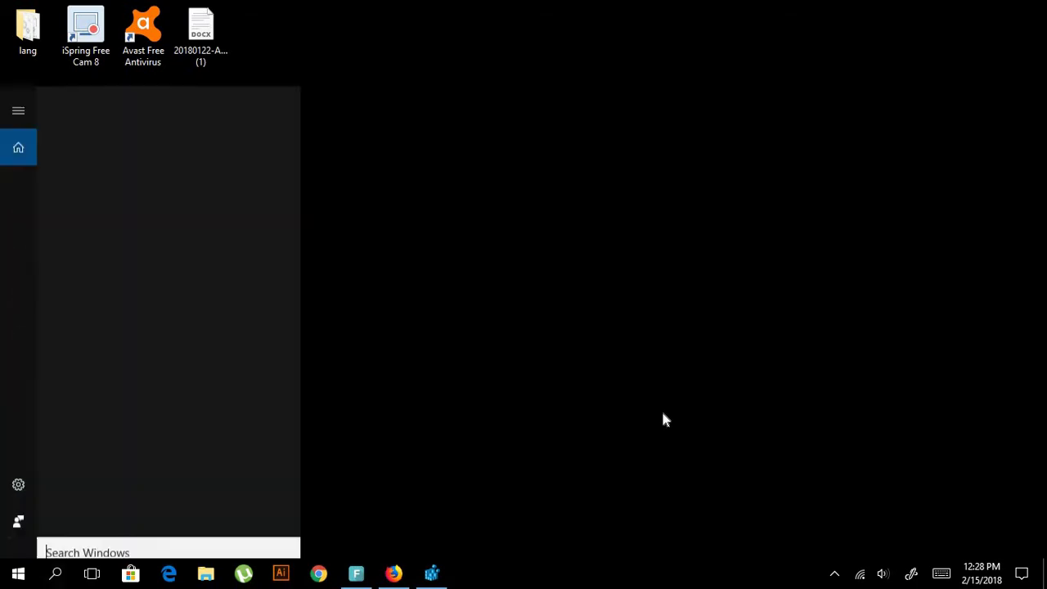
pyautogui.write('mouse')
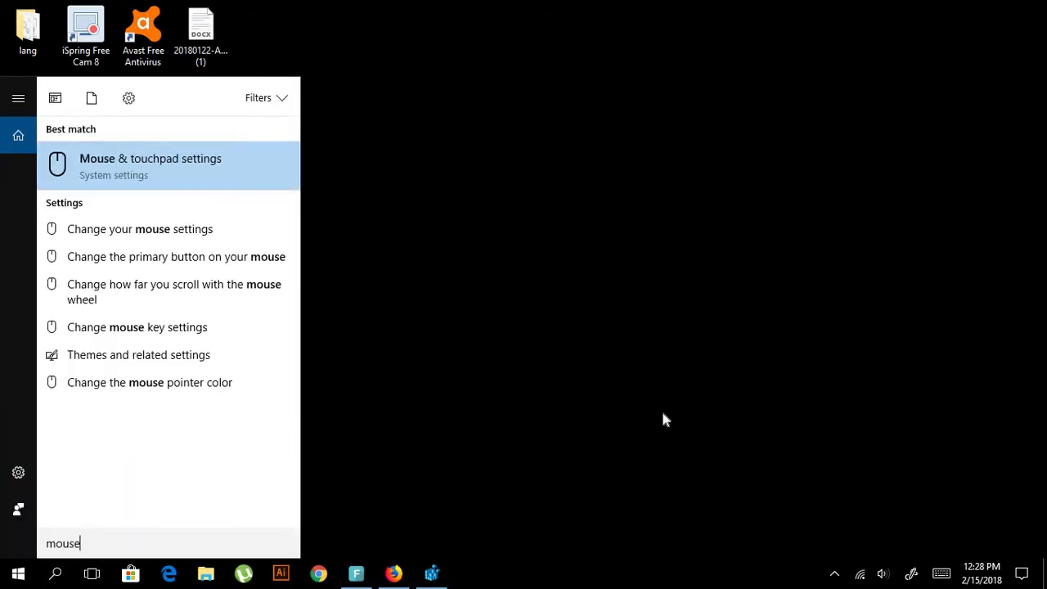
pyautogui.click(219, 174)
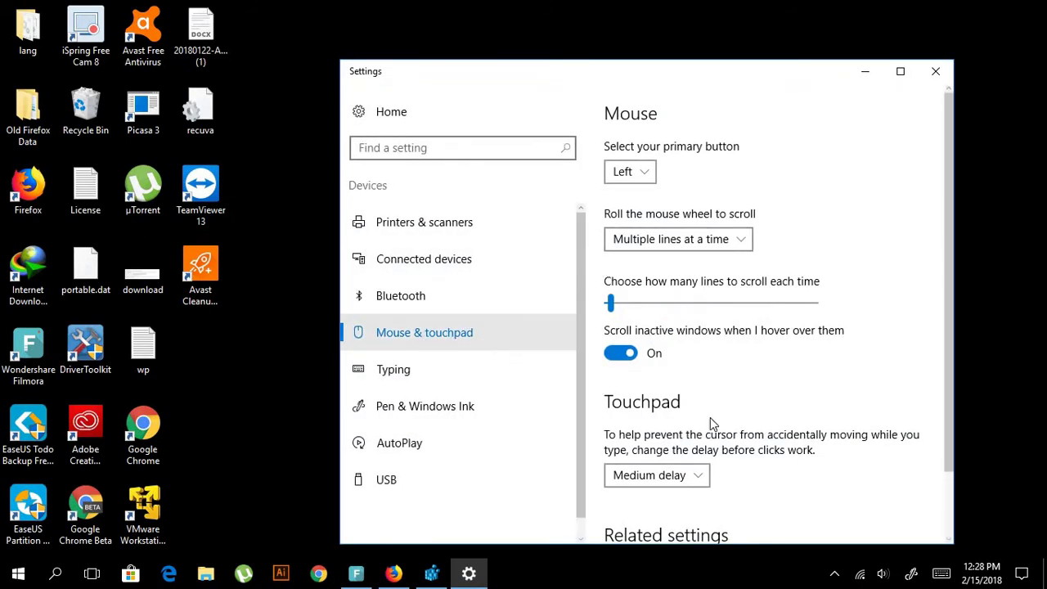
pyautogui.scroll(-2, 720, 417)
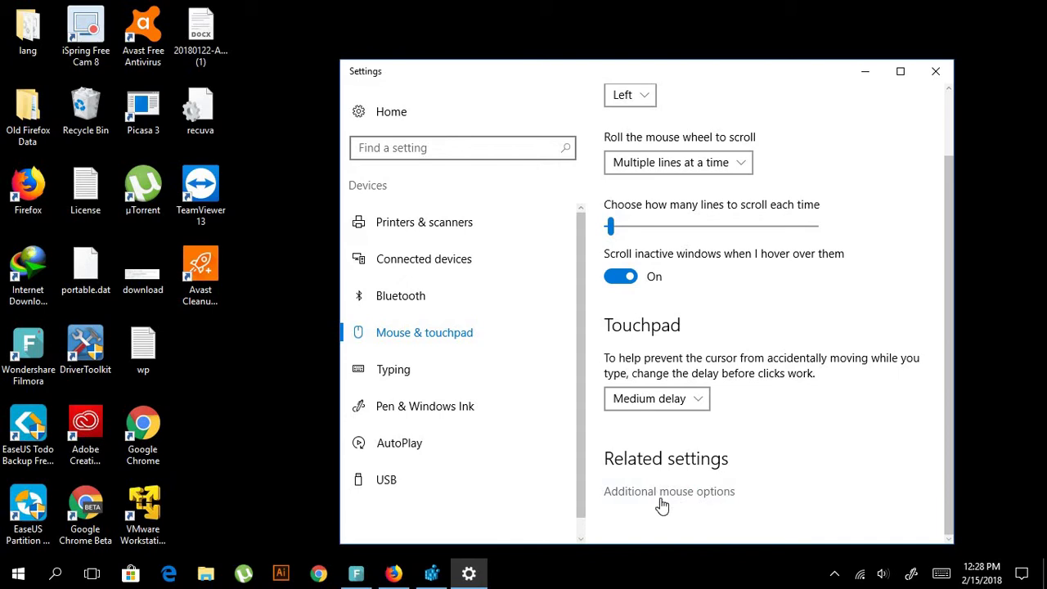
pyautogui.click(709, 498)
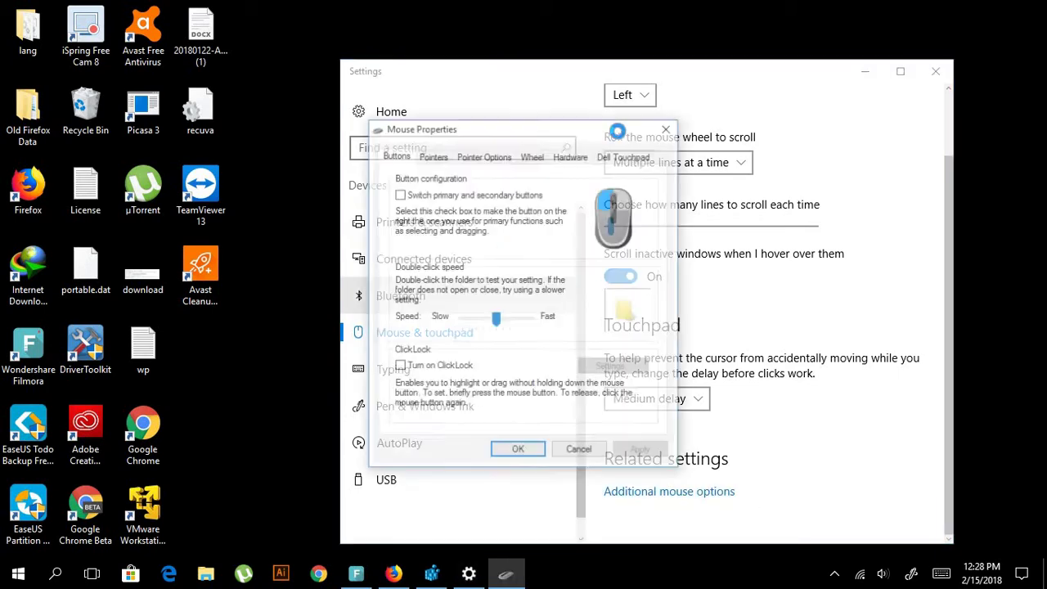
# On the Hardware tab, pick the HID-compliant mouse on Apple Wireless Mouse and open its Properties
pyautogui.click(634, 157)
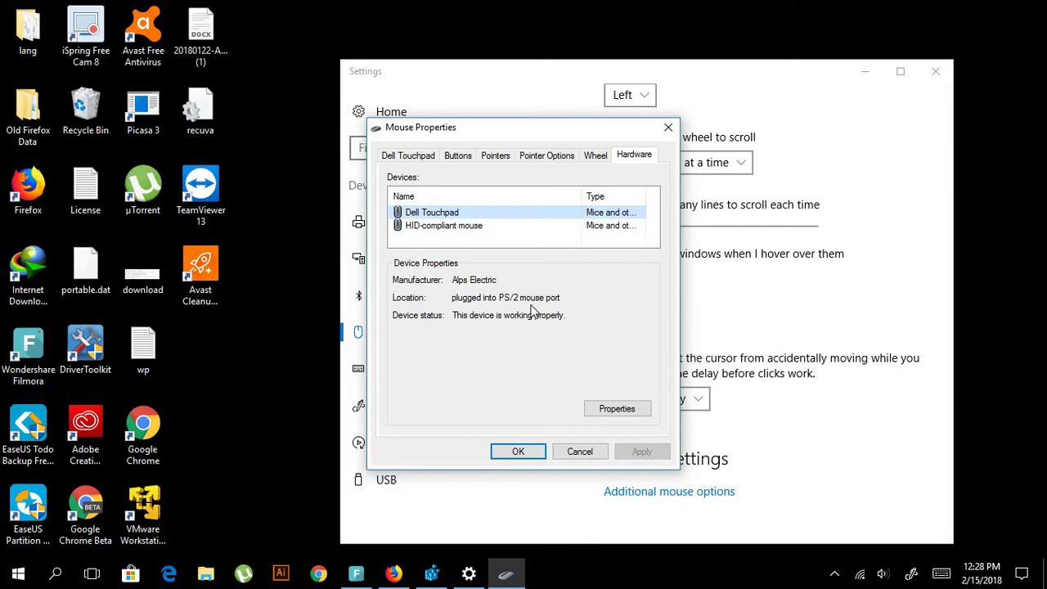
pyautogui.click(465, 227)
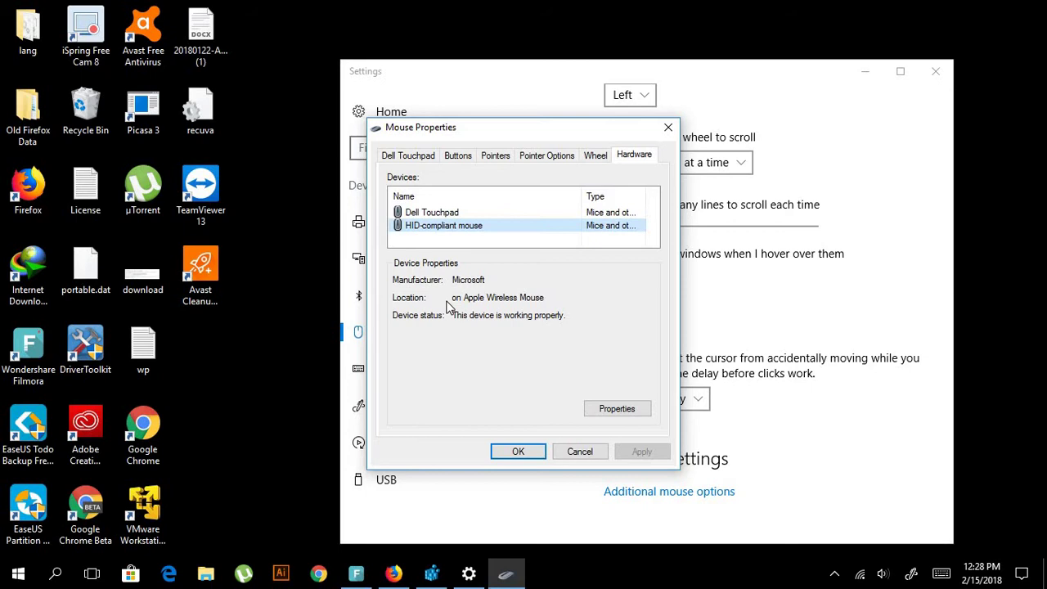
pyautogui.moveTo(563, 297); pyautogui.dragTo(388, 298)
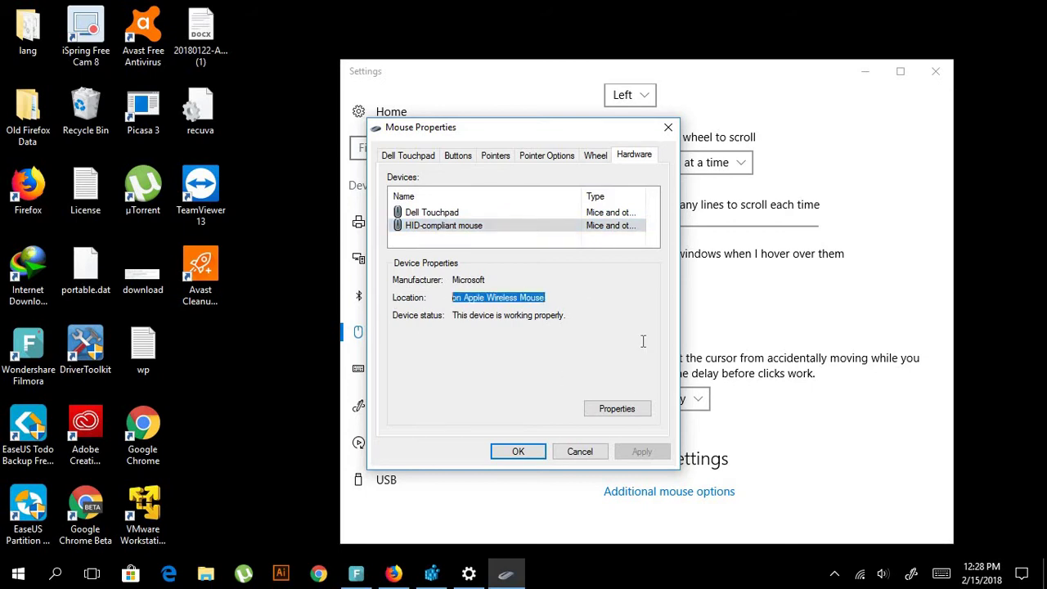
pyautogui.click(627, 409)
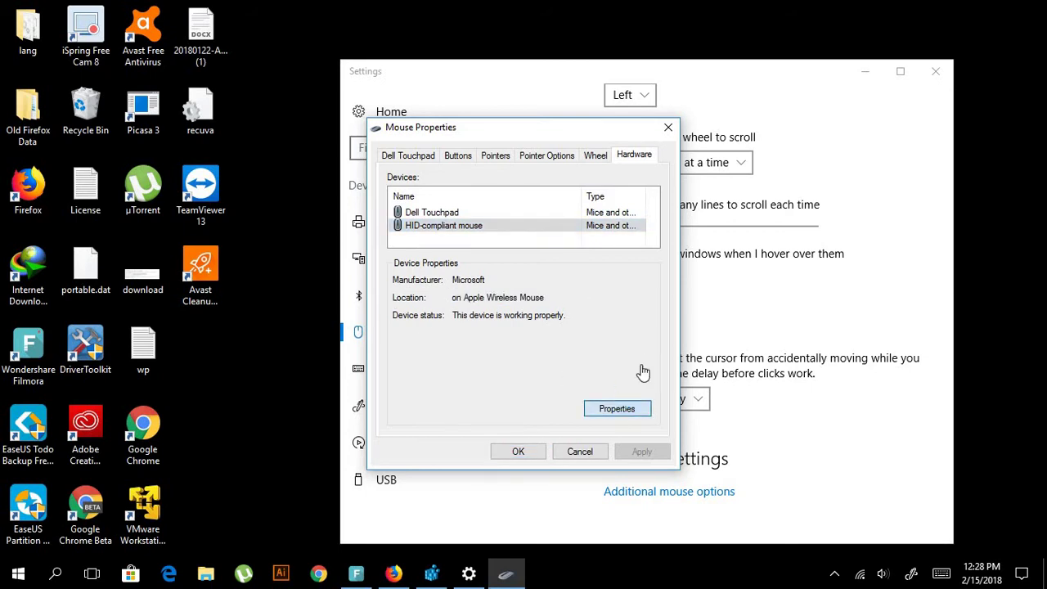
# Show the mouse's Device instance path on the Details tab, then minimize Settings and restore Registry Editor
pyautogui.click(488, 214)
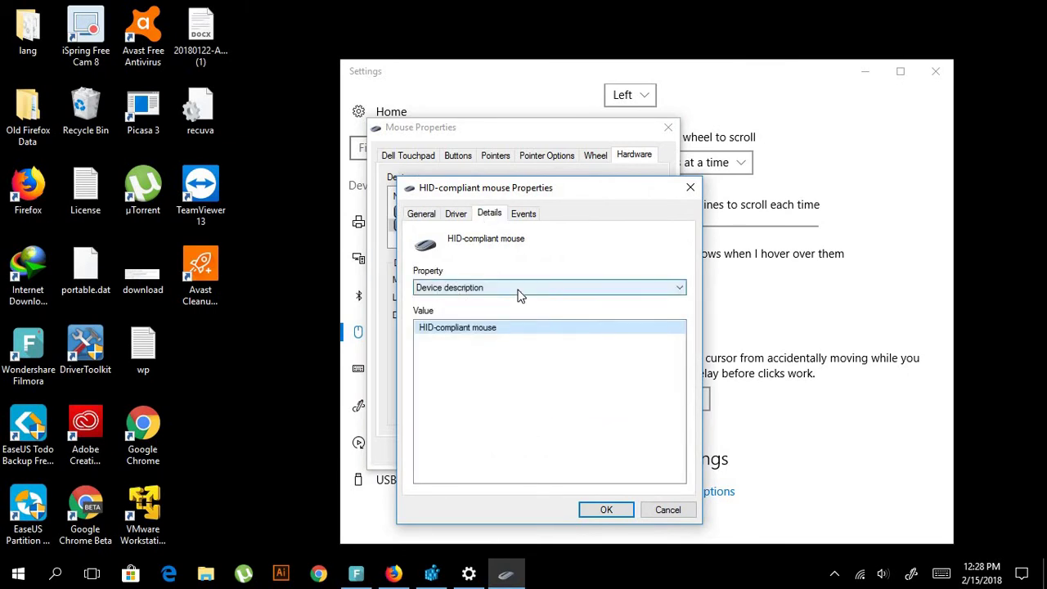
pyautogui.click(518, 288)
pyautogui.scroll(-1, 636, 210)
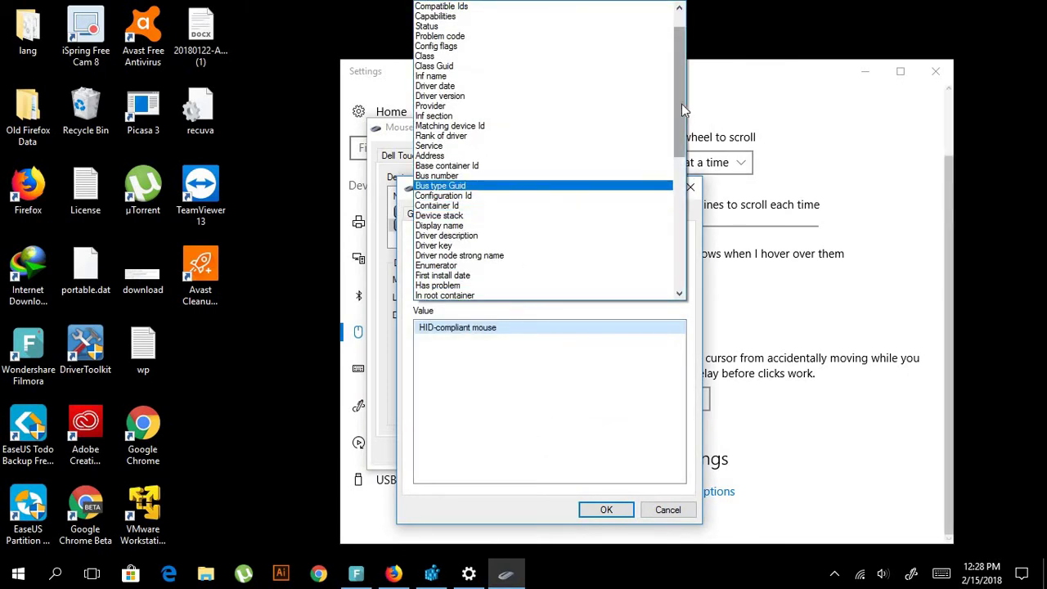
pyautogui.scroll(-10, 666, 168)
pyautogui.scroll(5, 667, 121)
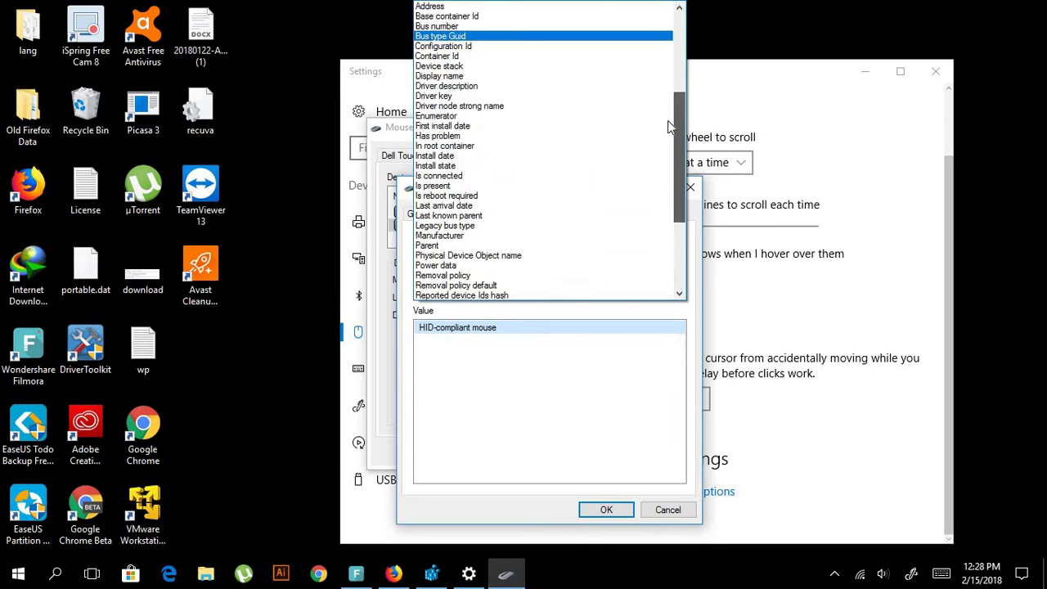
pyautogui.scroll(6, 668, 121)
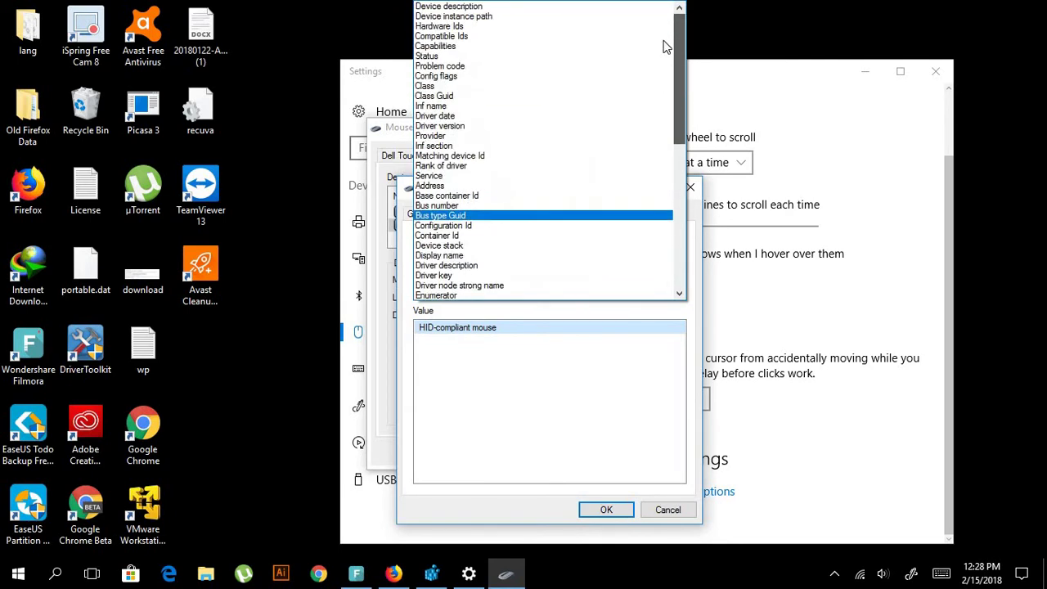
pyautogui.click(528, 18)
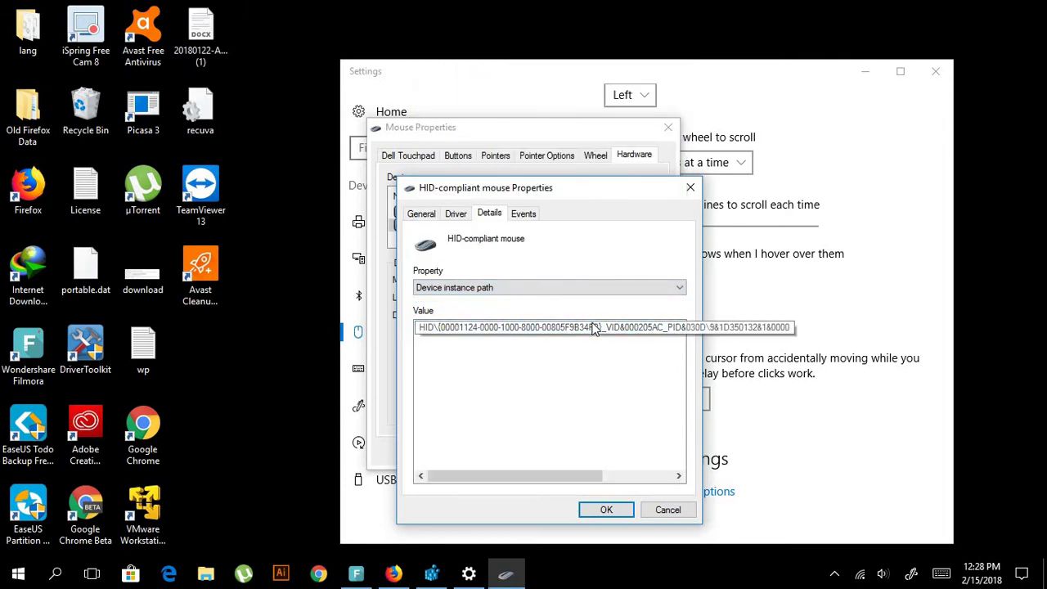
pyautogui.click(562, 393)
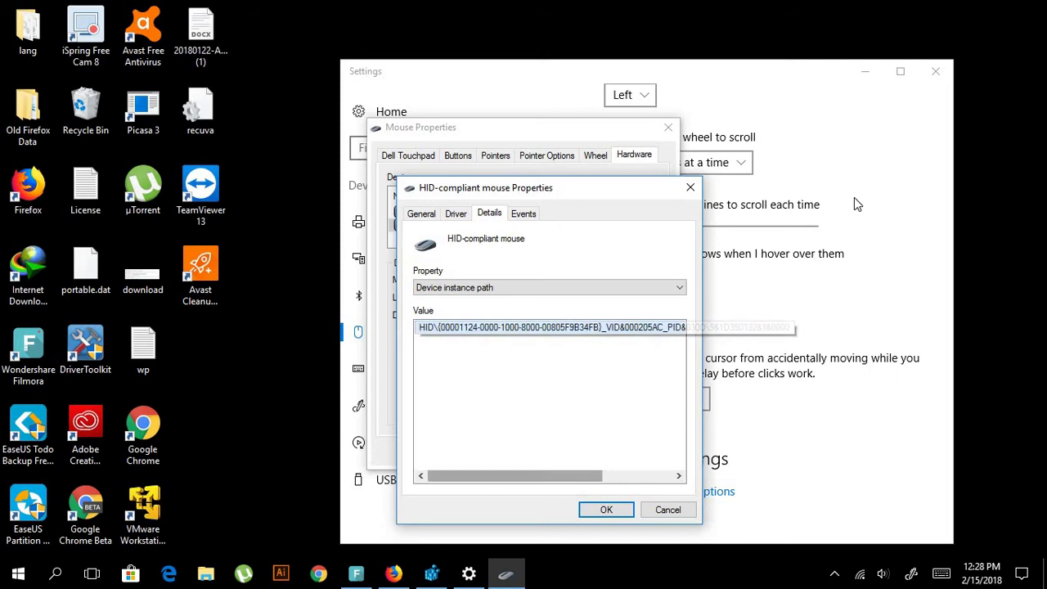
pyautogui.click(873, 76)
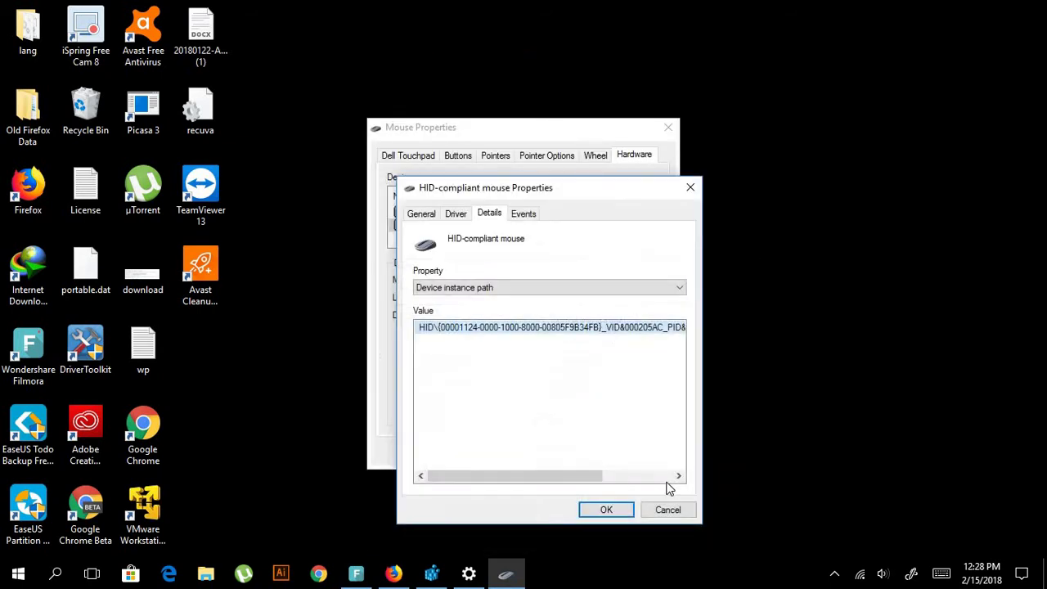
pyautogui.click(438, 576)
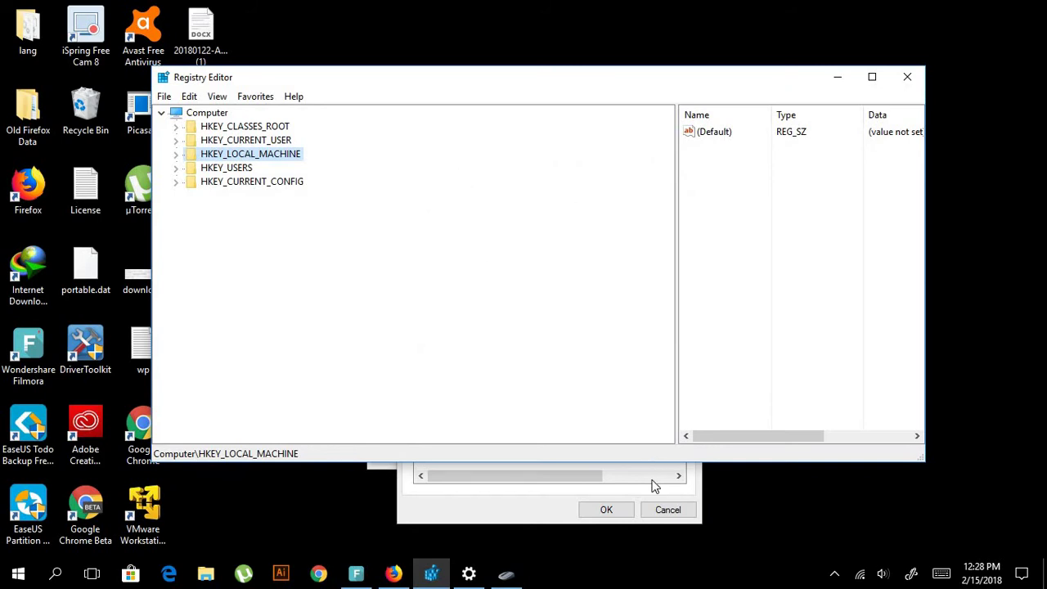
# Move the instance-path dialog to the left of Registry Editor for reference
pyautogui.click(697, 491)
pyautogui.moveTo(578, 190); pyautogui.dragTo(157, 137)
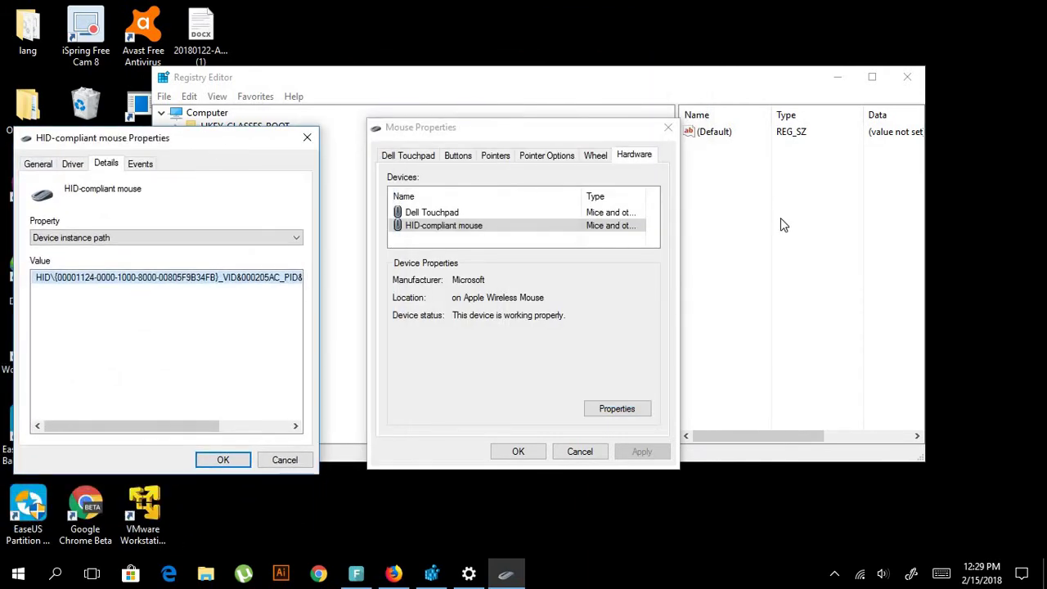
pyautogui.click(762, 241)
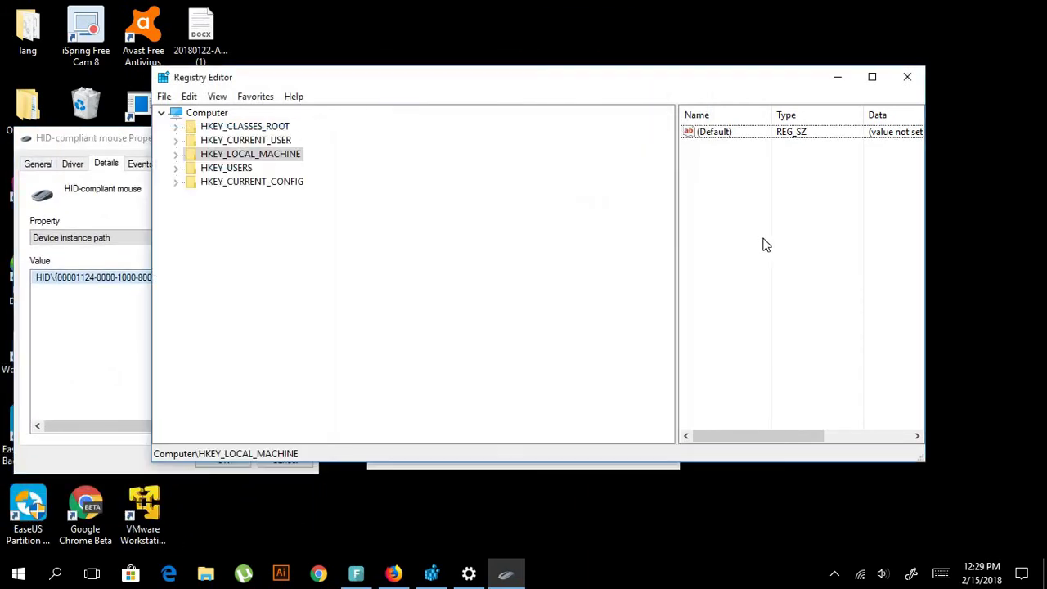
pyautogui.click(62, 300)
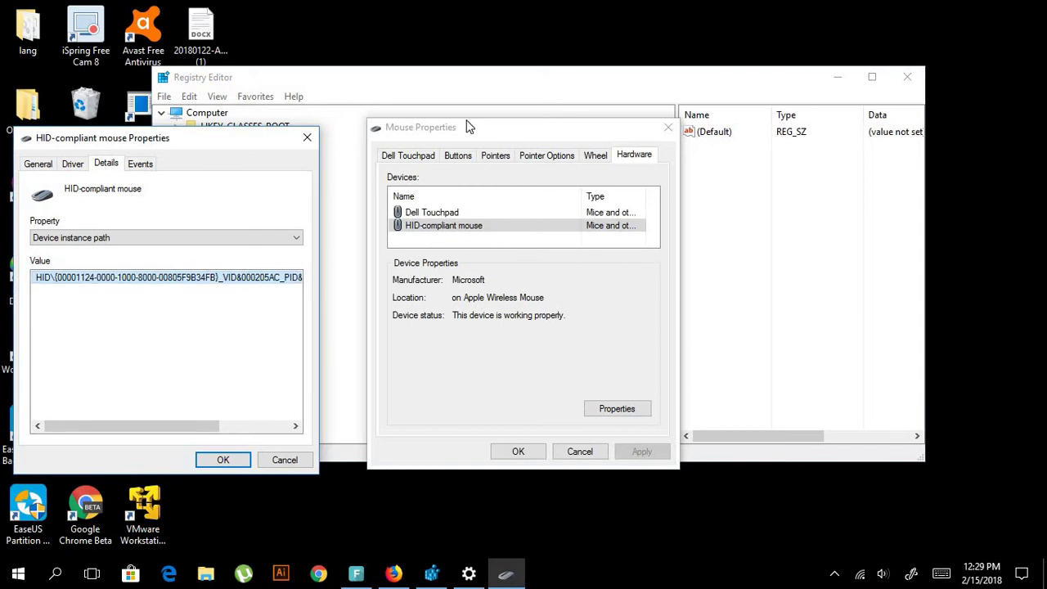
pyautogui.click(437, 87)
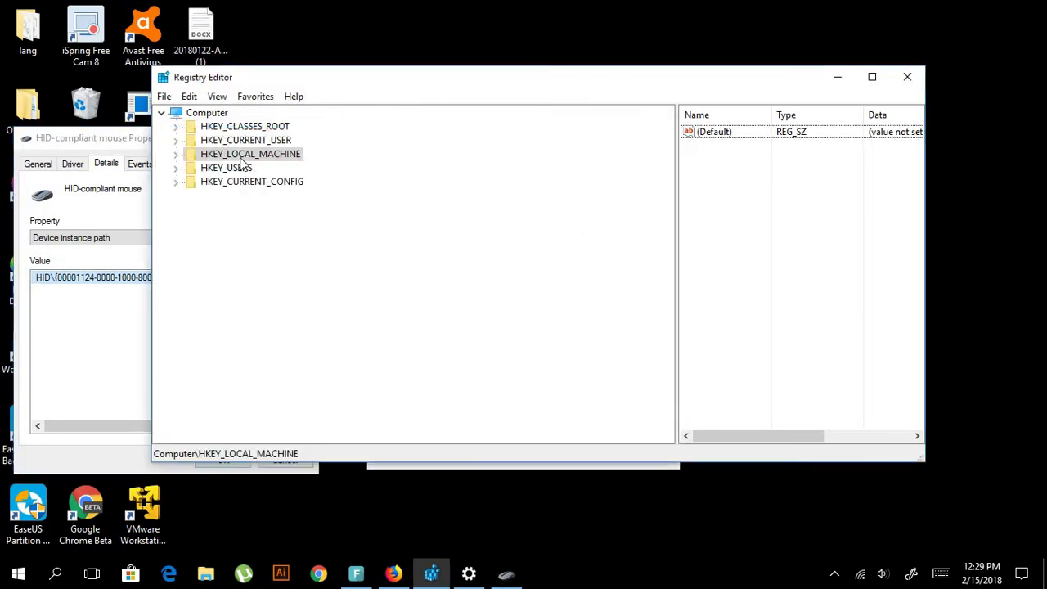
# Expand HKEY_LOCAL_MACHINE > SYSTEM > CurrentControlSet > Enum in the registry tree
pyautogui.click(177, 155)
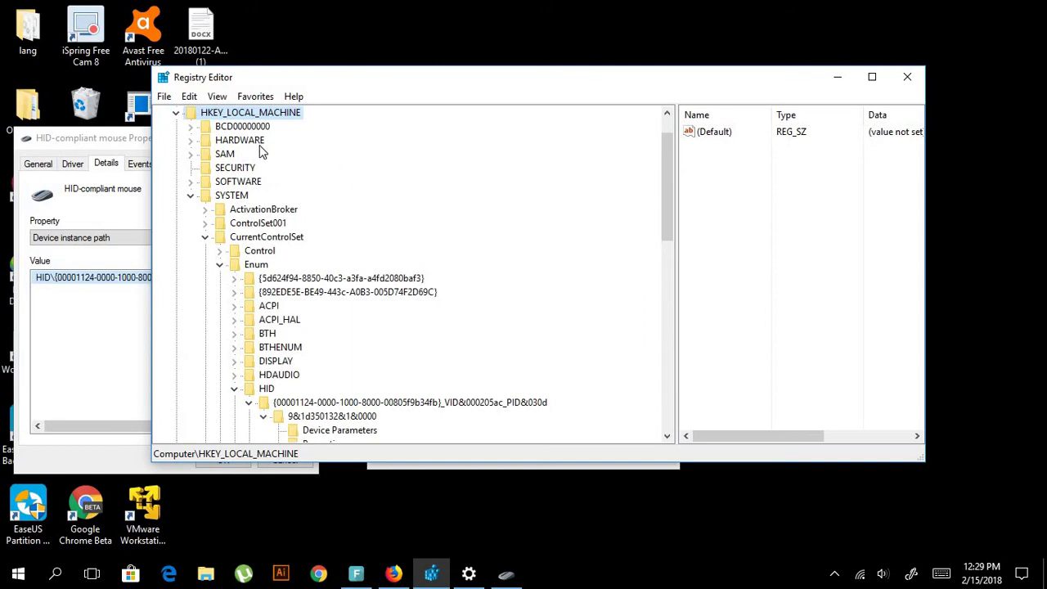
pyautogui.click(190, 197)
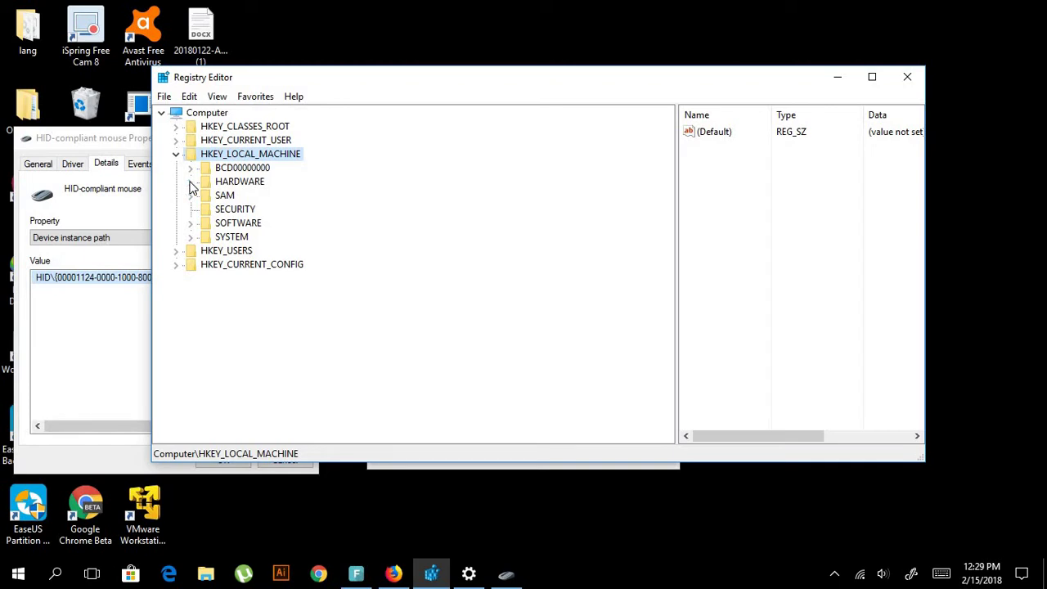
pyautogui.click(190, 181)
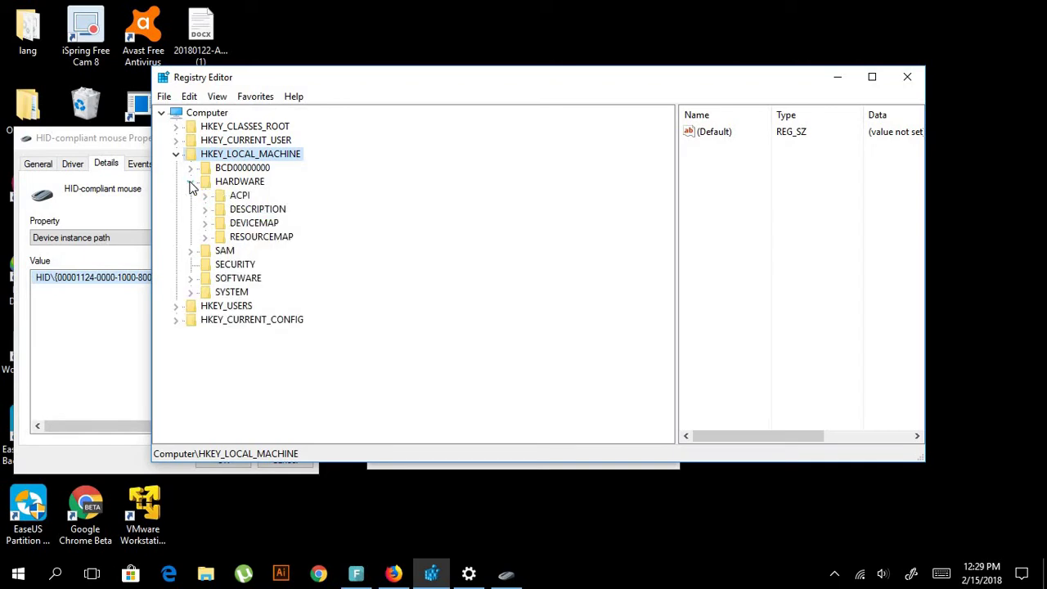
pyautogui.click(190, 182)
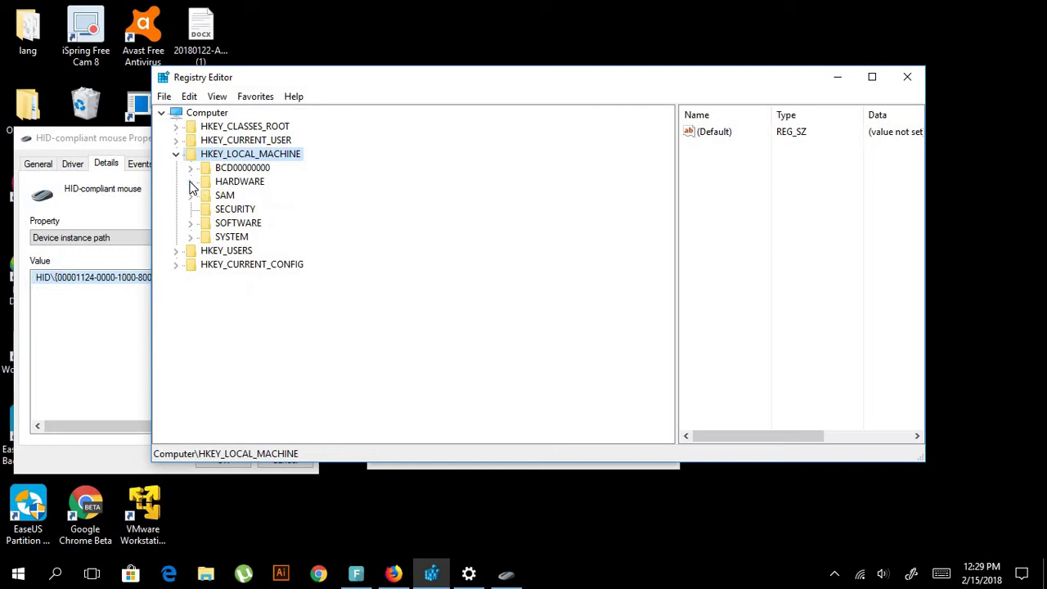
pyautogui.click(189, 238)
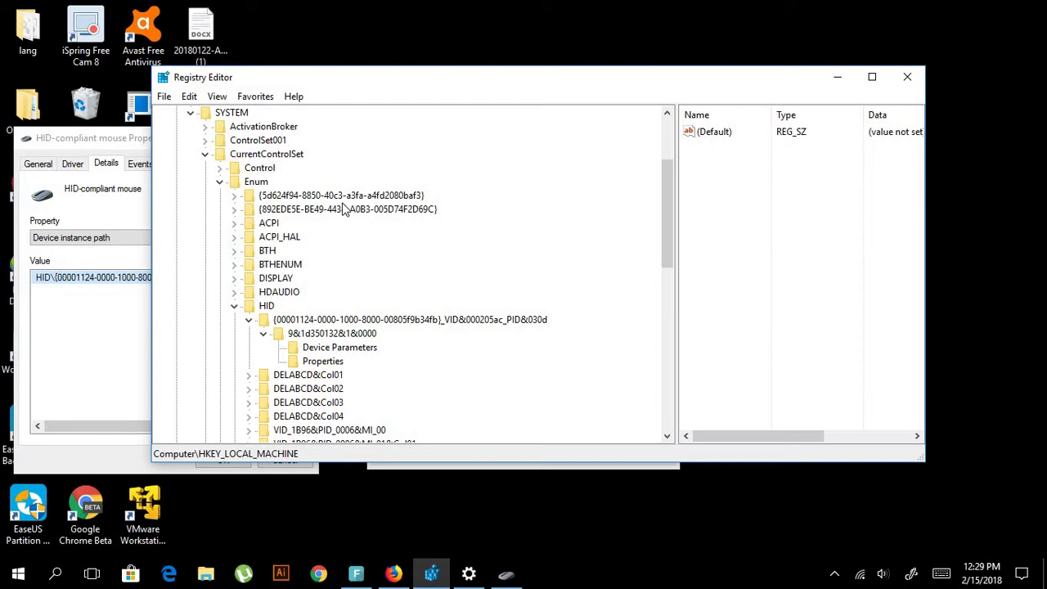
pyautogui.scroll(3, 327, 217)
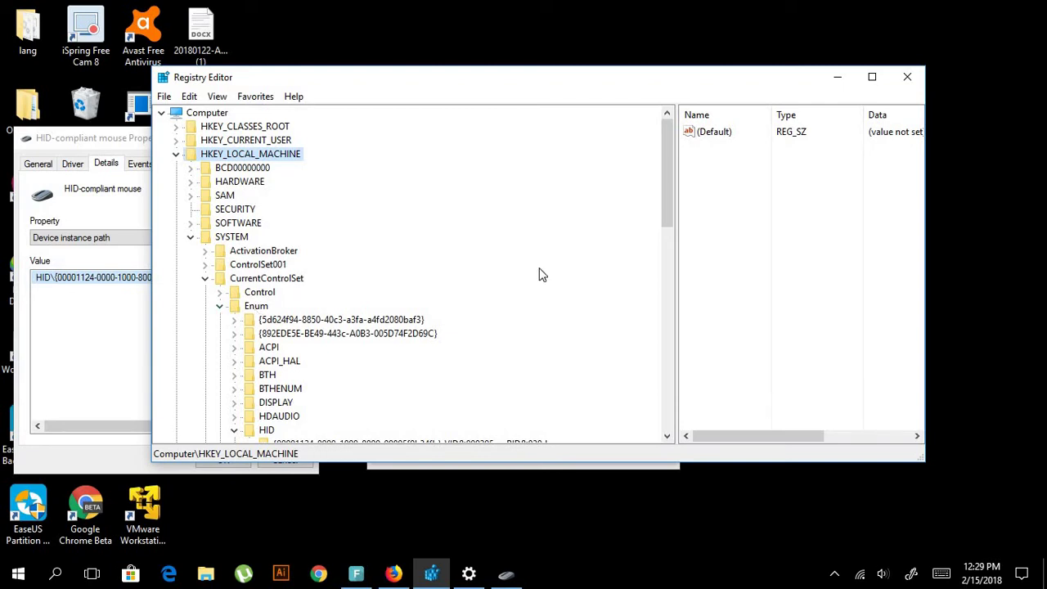
pyautogui.moveTo(666, 164); pyautogui.dragTo(663, 182)
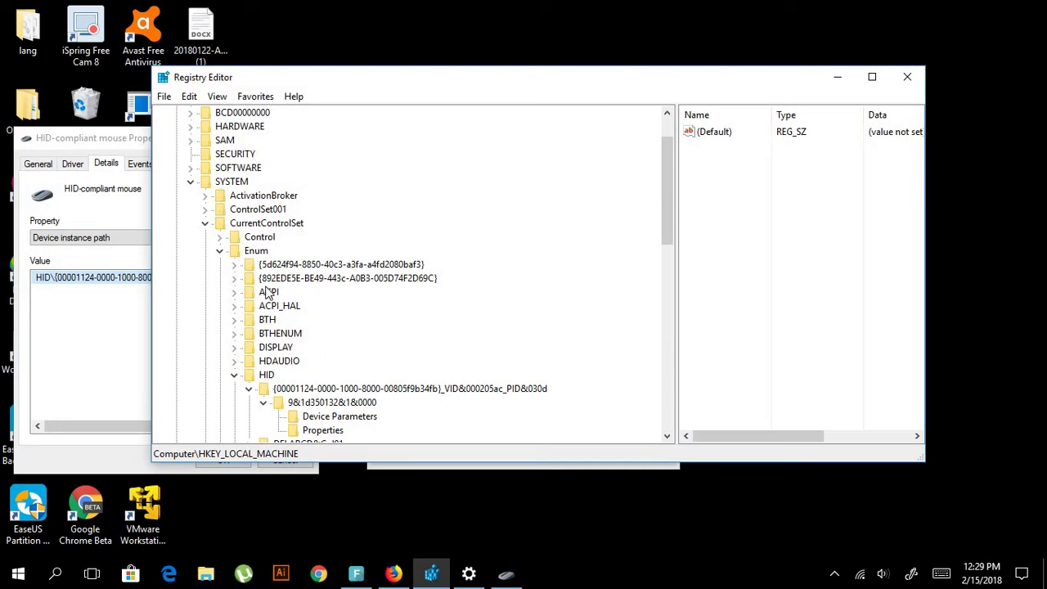
pyautogui.scroll(-2, 268, 291)
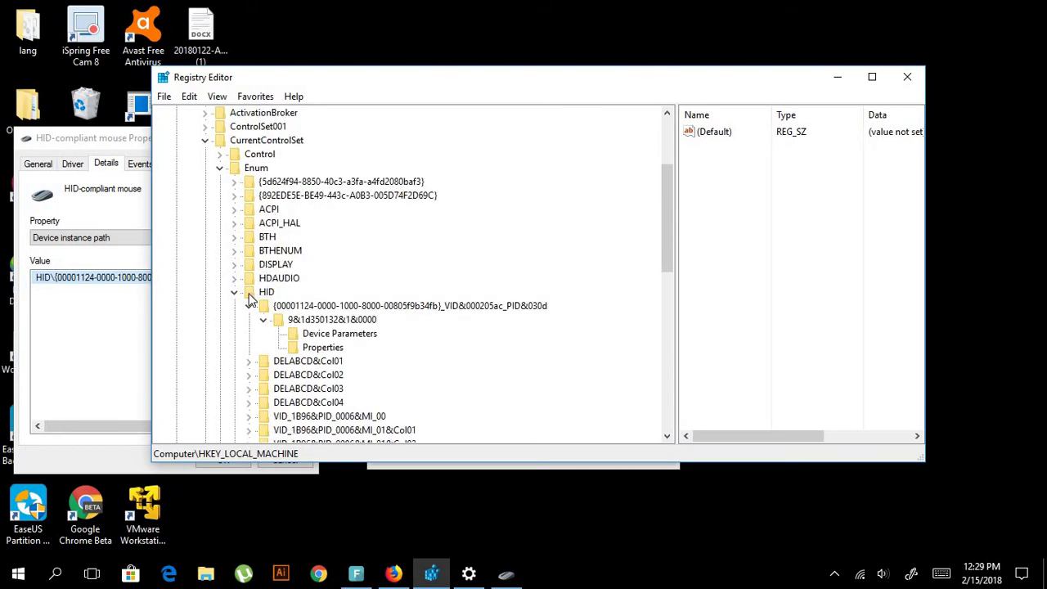
# Expand the HID key, move Registry Editor beside the dialog, and select the device instance path
pyautogui.click(234, 293)
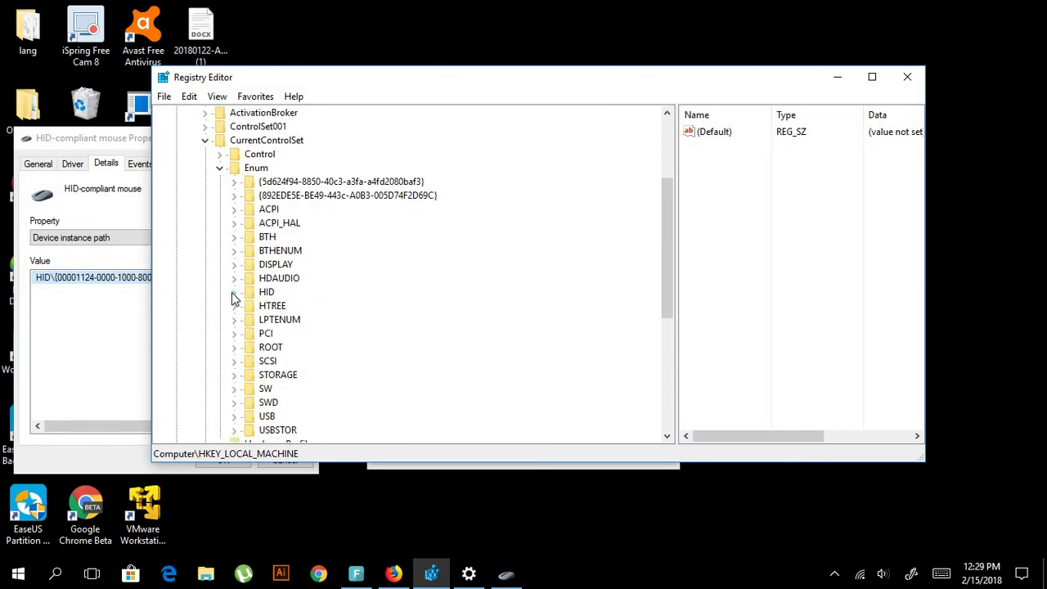
pyautogui.click(234, 293)
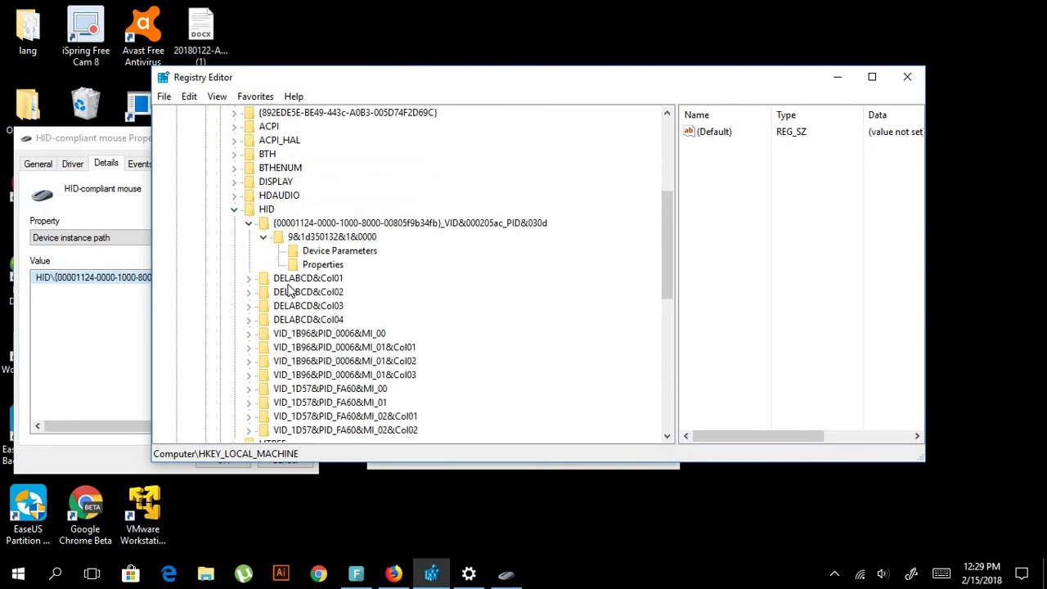
pyautogui.click(249, 225)
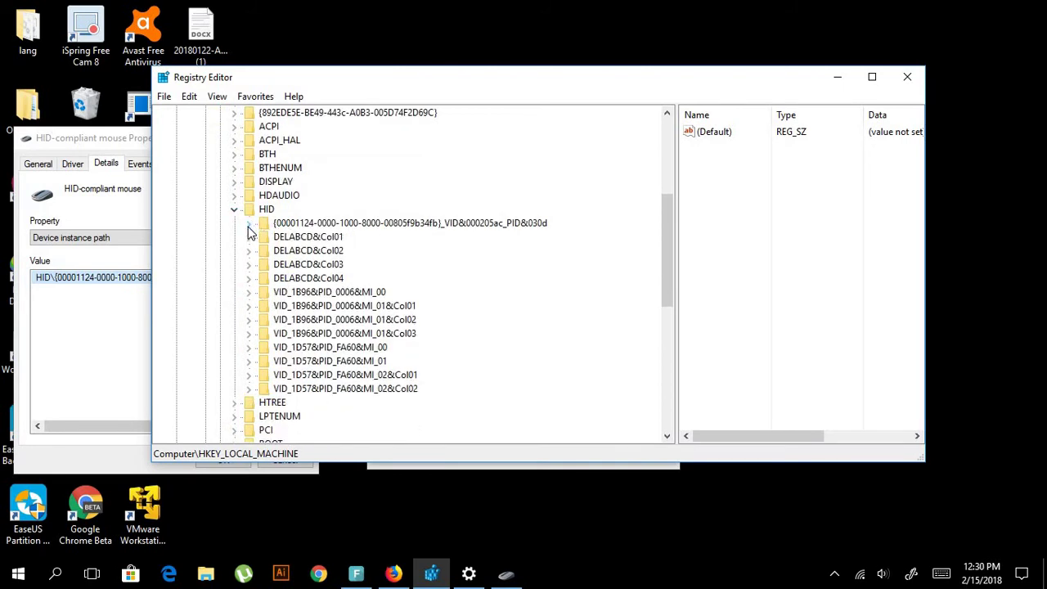
pyautogui.click(86, 312)
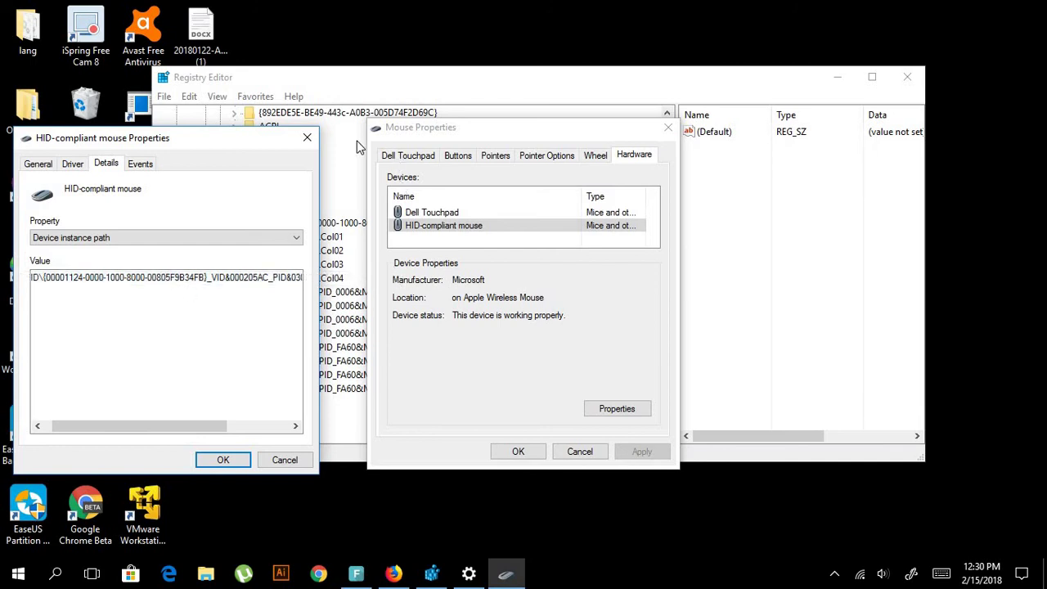
pyautogui.click(326, 235)
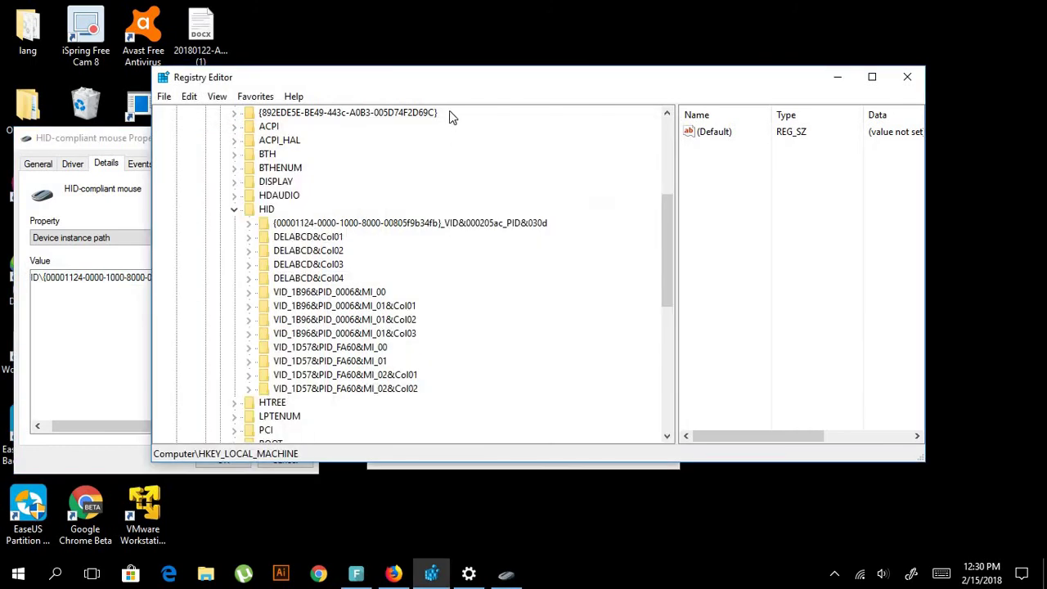
pyautogui.moveTo(395, 85); pyautogui.dragTo(574, 97)
pyautogui.scroll(-1, 414, 236)
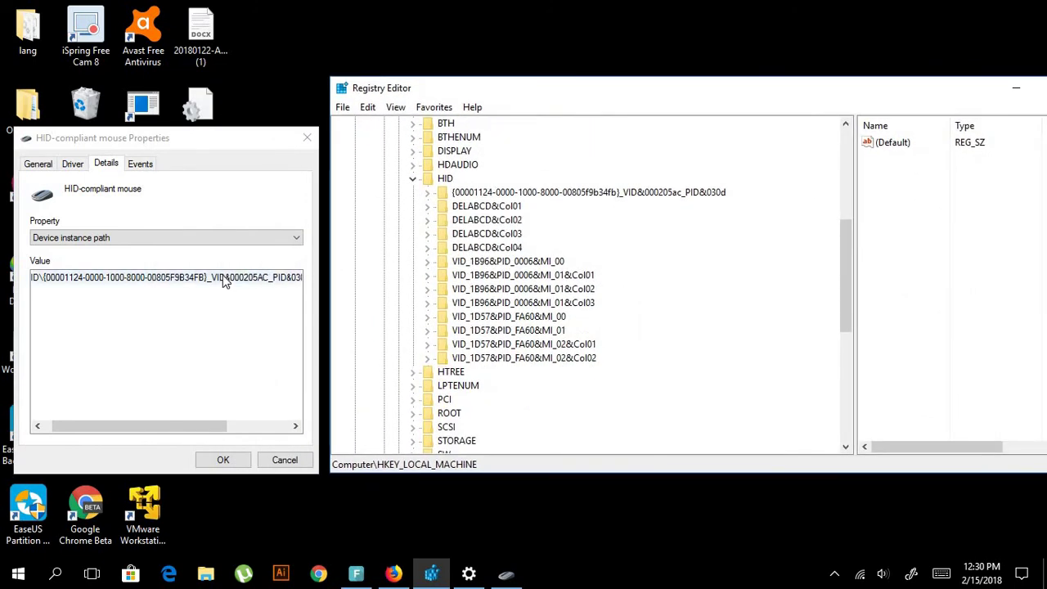
pyautogui.click(225, 281)
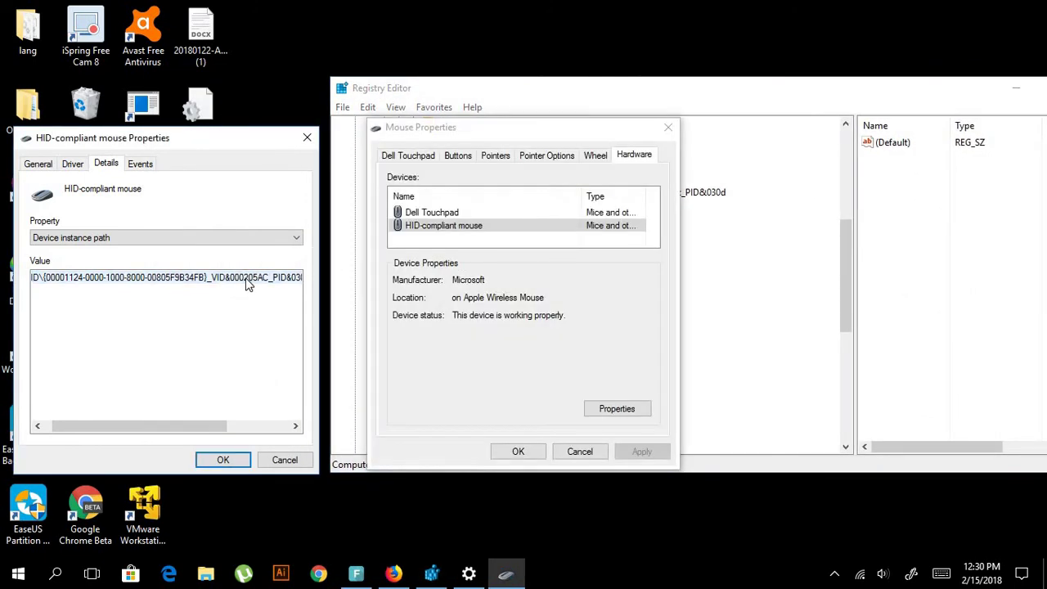
pyautogui.moveTo(248, 282); pyautogui.dragTo(393, 282)
pyautogui.click(643, 110)
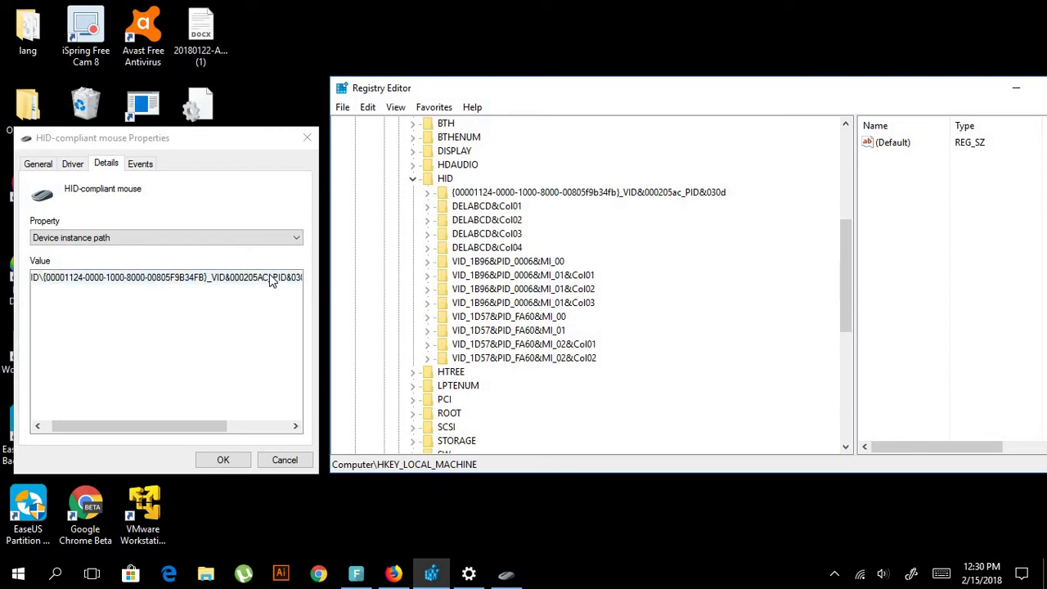
# Expand the VID&000205ac_PID&030d key to reveal 9&1d350132&1&0000, checking it against the instance path
pyautogui.click(448, 195)
pyautogui.scroll(1, 445, 195)
pyautogui.scroll(-1, 431, 245)
pyautogui.click(428, 193)
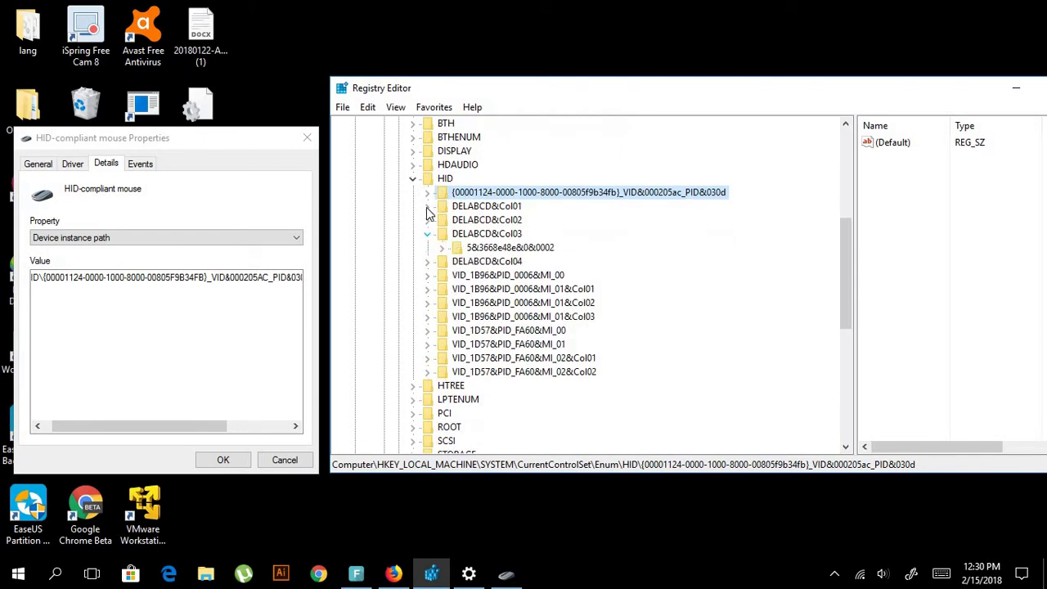
pyautogui.click(428, 193)
pyautogui.click(430, 193)
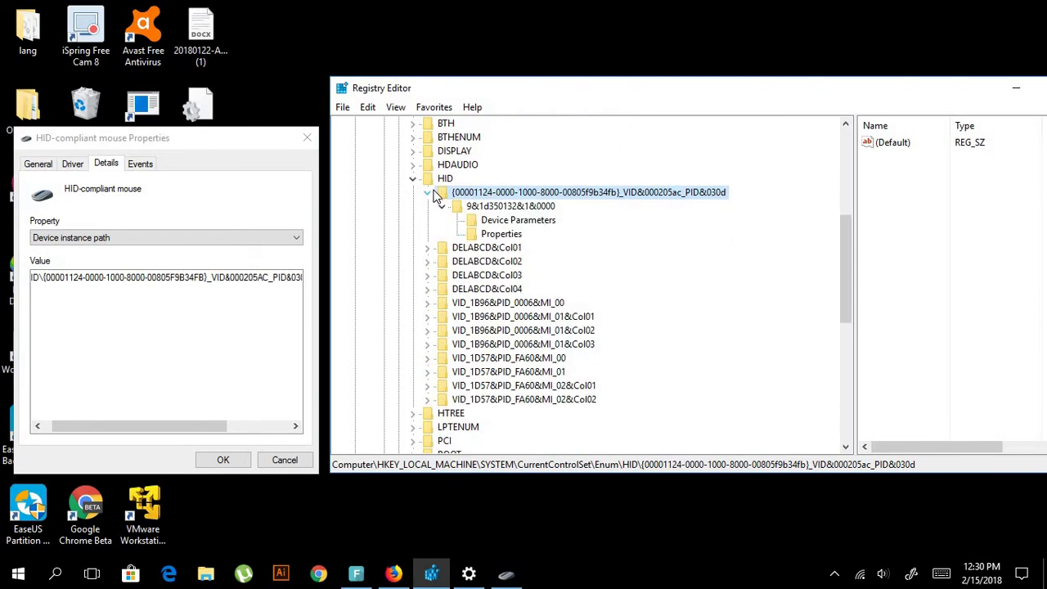
pyautogui.click(270, 281)
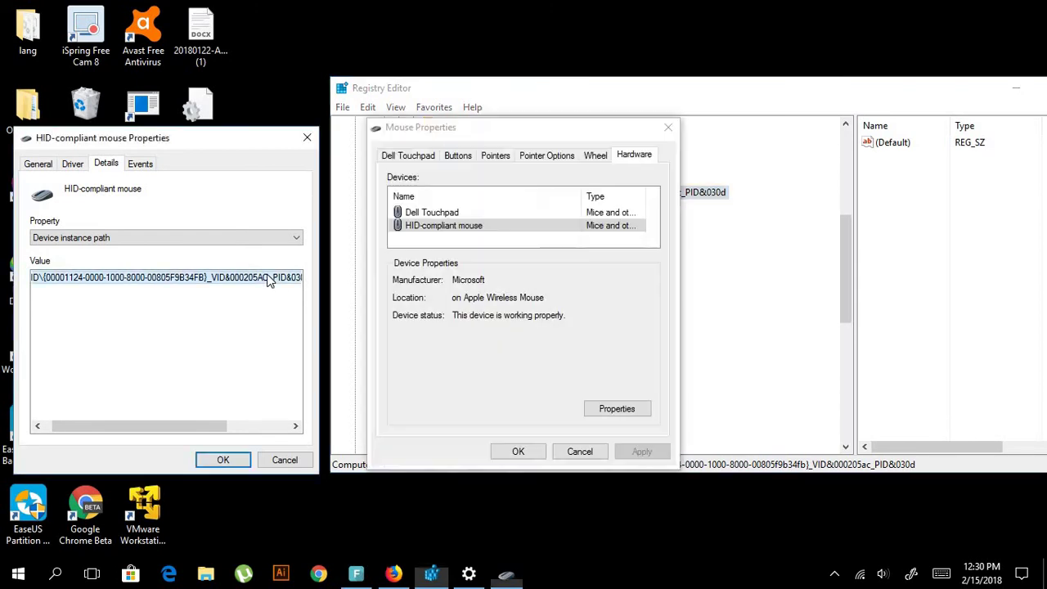
pyautogui.moveTo(265, 279); pyautogui.dragTo(302, 279)
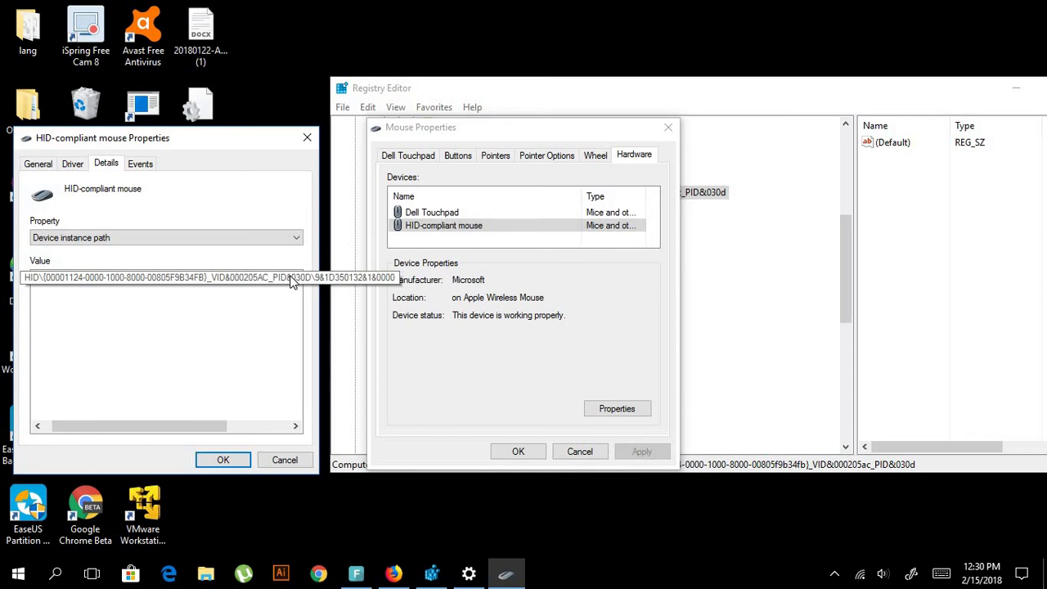
pyautogui.click(719, 111)
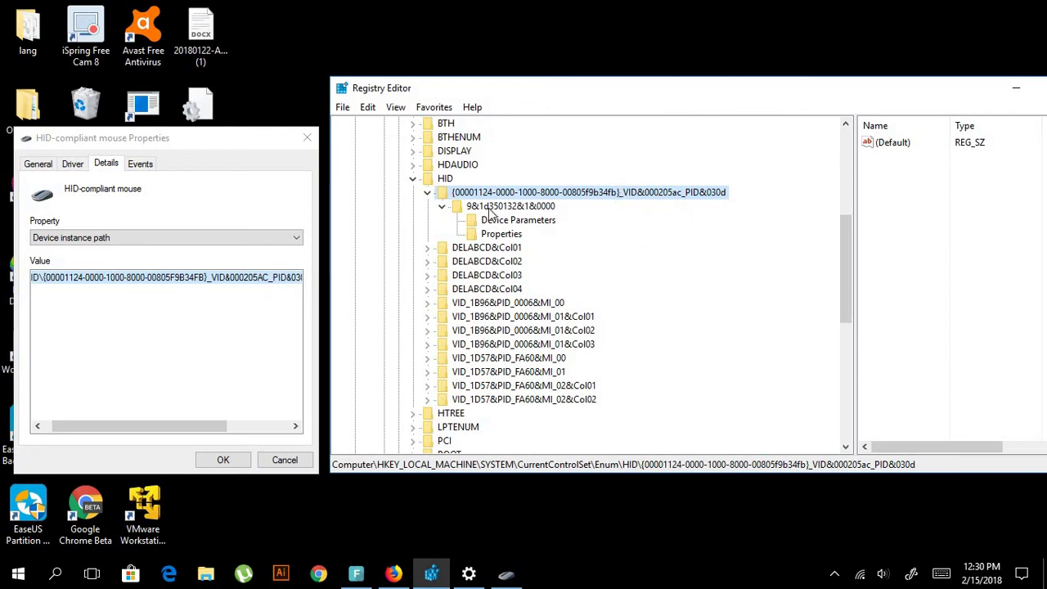
# Under 9&1d350132&1&0000\Device Parameters, change FlipFlopWheel's value data to 1
pyautogui.click(482, 209)
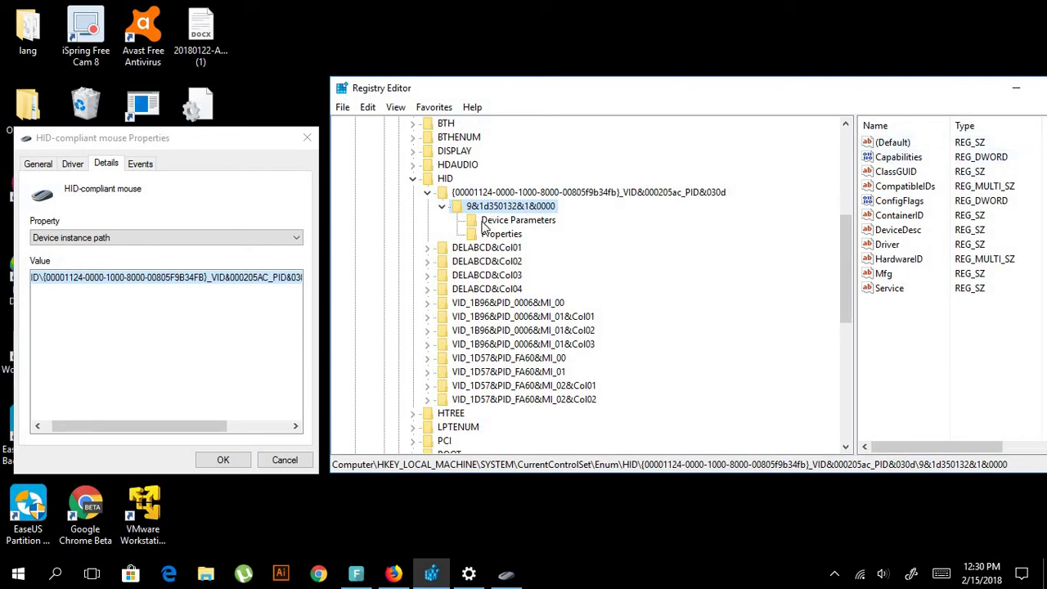
pyautogui.click(509, 220)
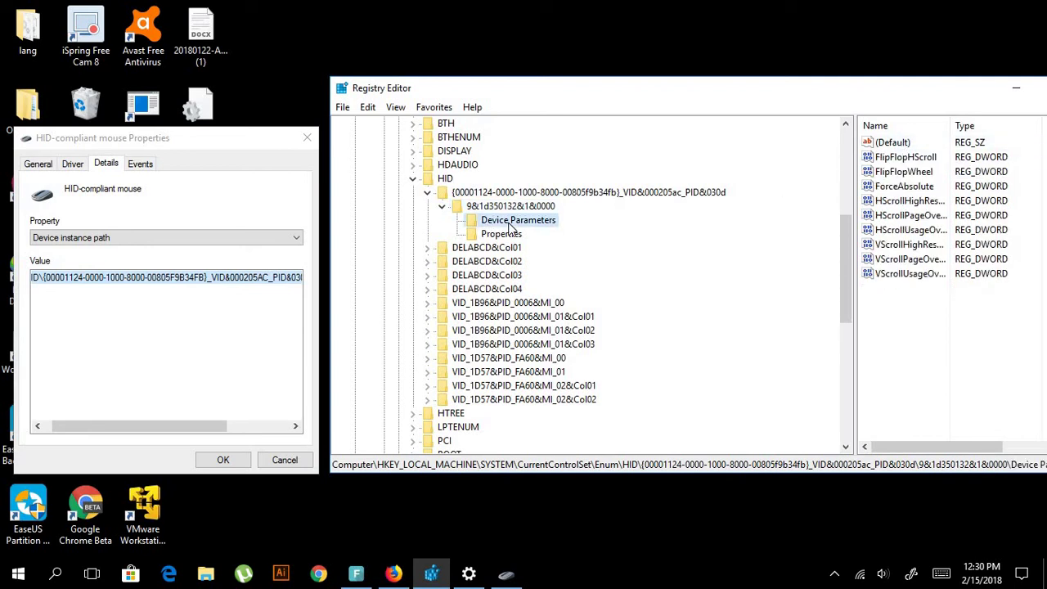
pyautogui.doubleClick(929, 172)
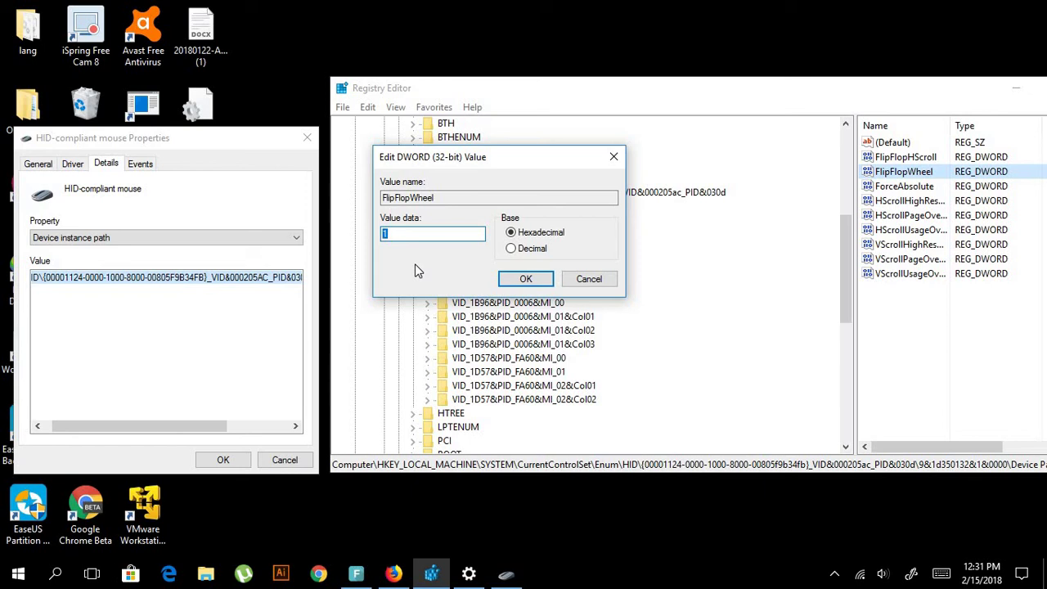
pyautogui.click(413, 232)
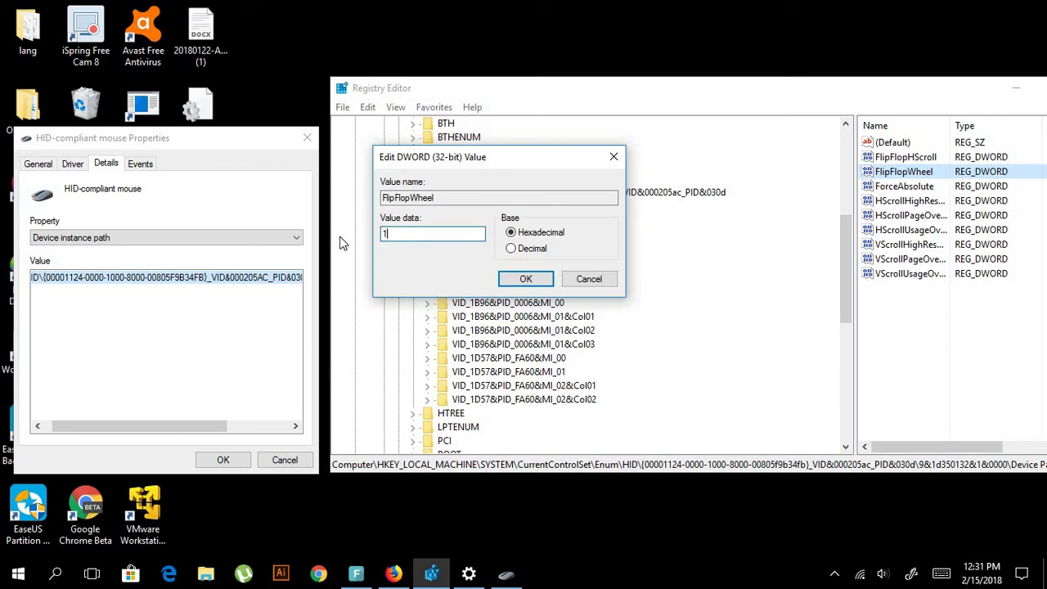
pyautogui.click(533, 279)
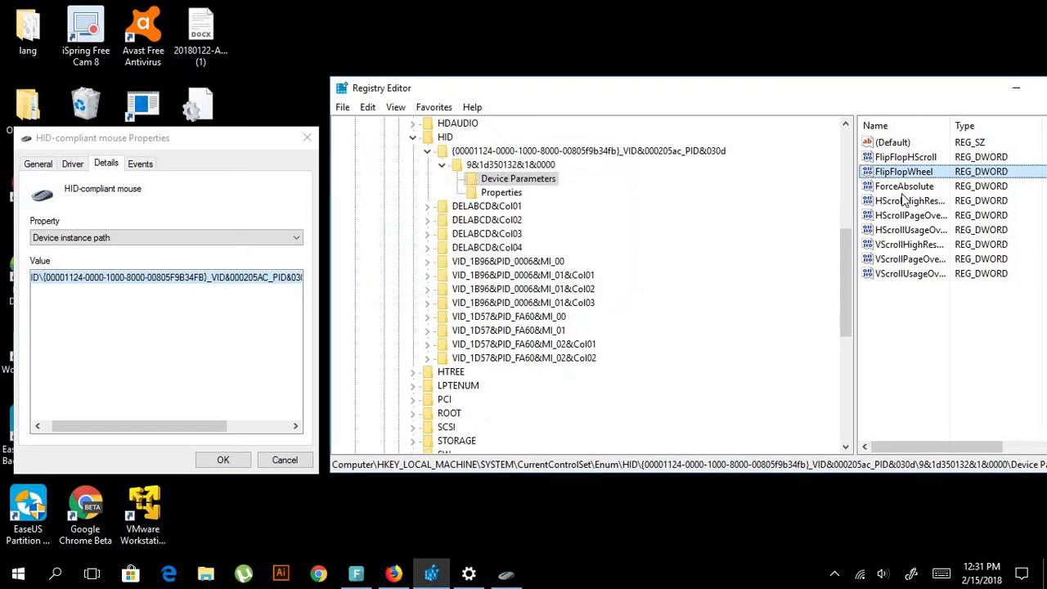
pyautogui.moveTo(888, 91); pyautogui.dragTo(765, 92)
# Close Registry Editor, HID-compliant mouse Properties, Mouse Properties, and the Mouse & touchpad settings
pyautogui.click(961, 88)
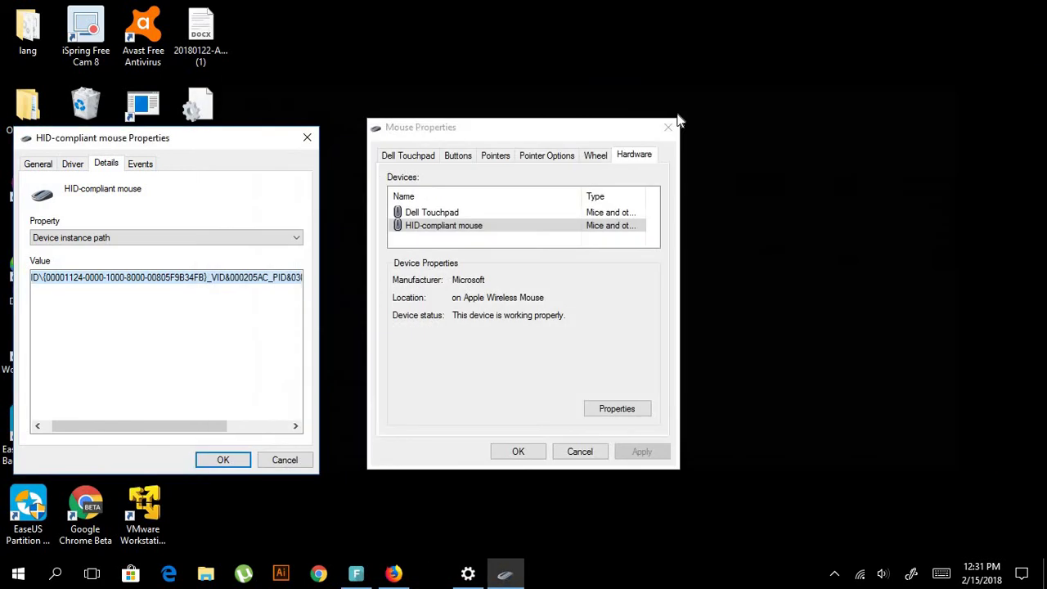
pyautogui.click(307, 138)
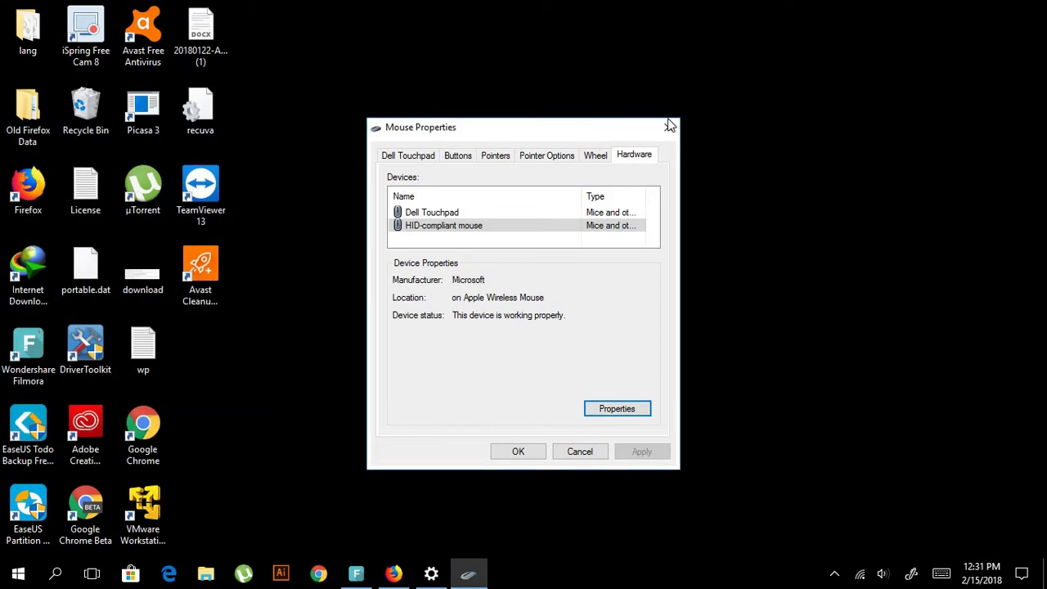
pyautogui.click(669, 128)
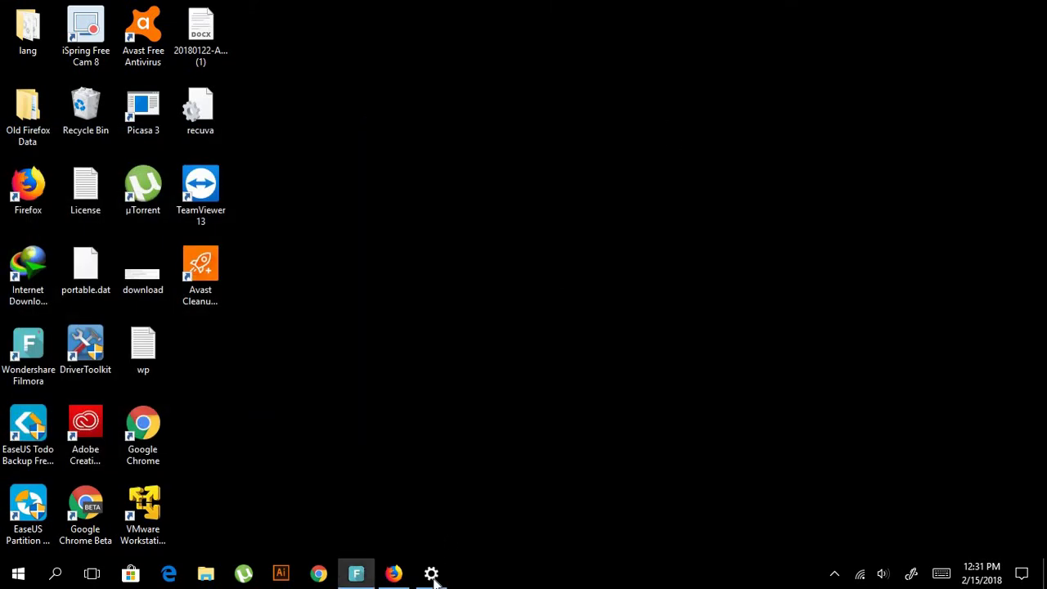
pyautogui.moveTo(433, 577)
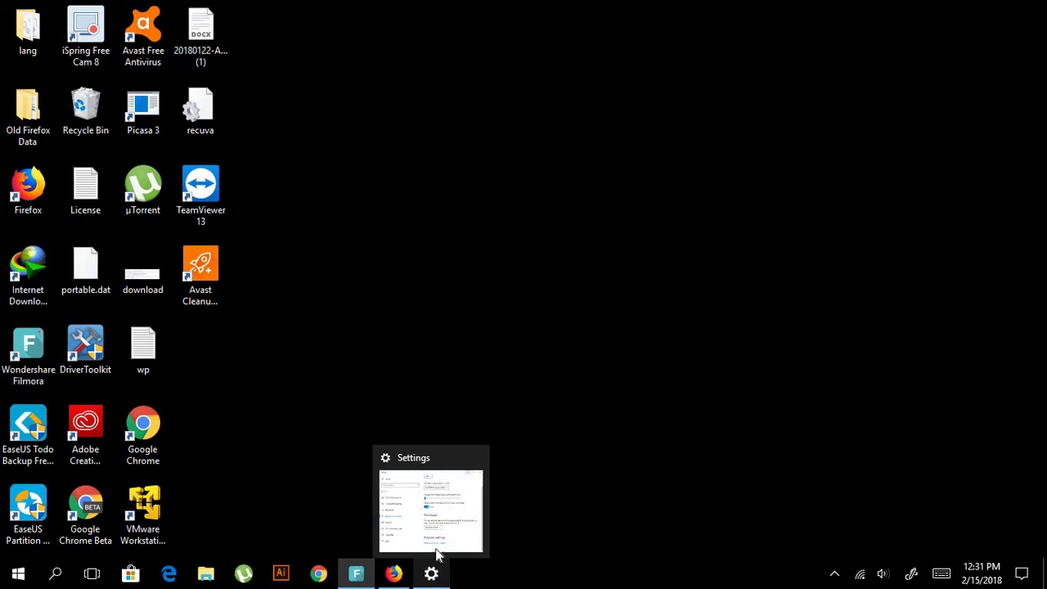
pyautogui.click(434, 473)
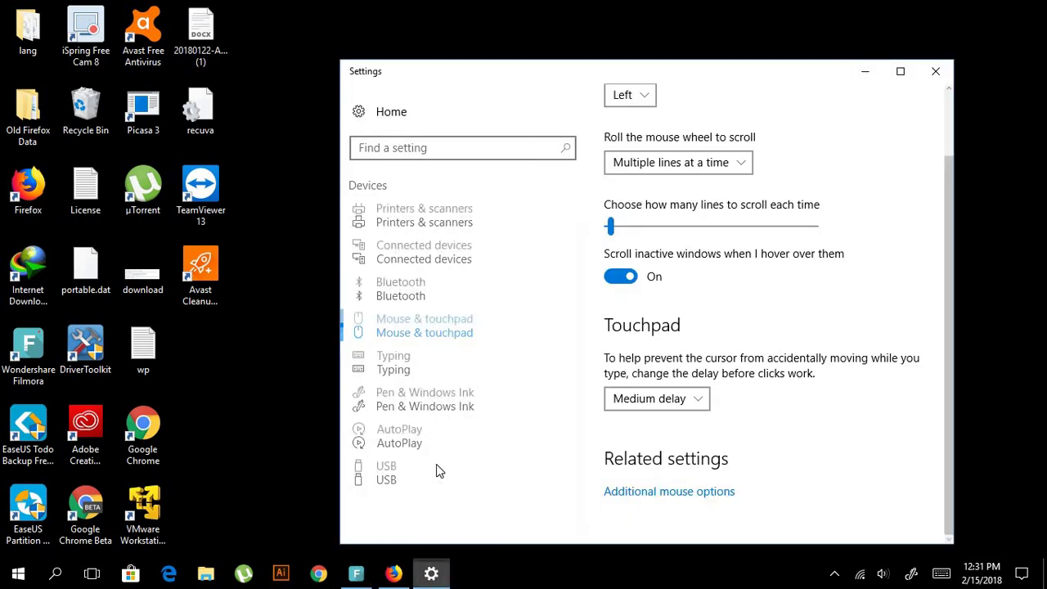
pyautogui.click(936, 72)
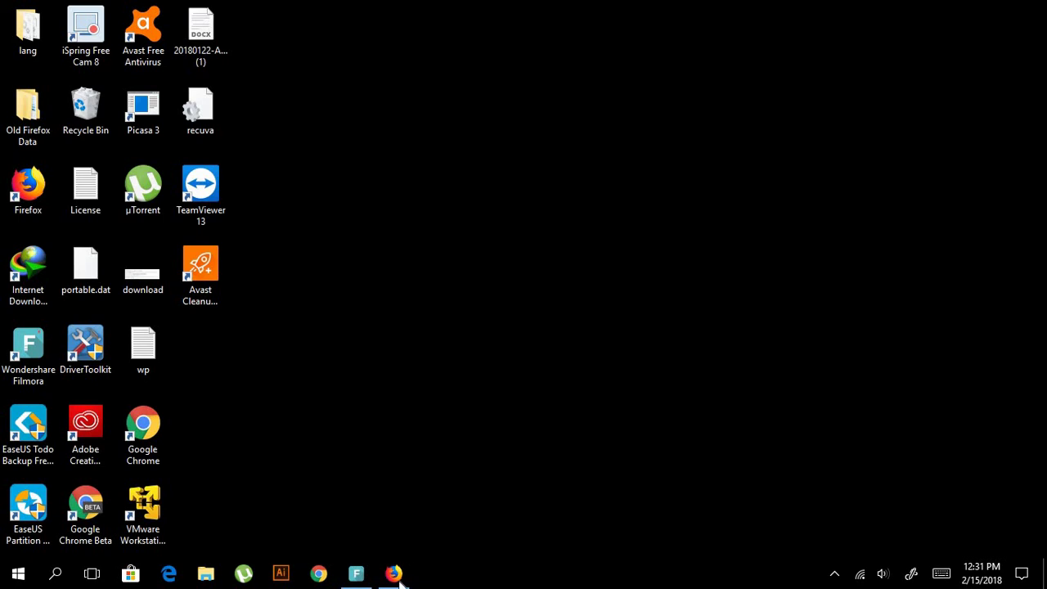
# Close the How-To Geek Club signup popup, minimize Firefox, and expand the hidden tray icons
pyautogui.moveTo(394, 579)
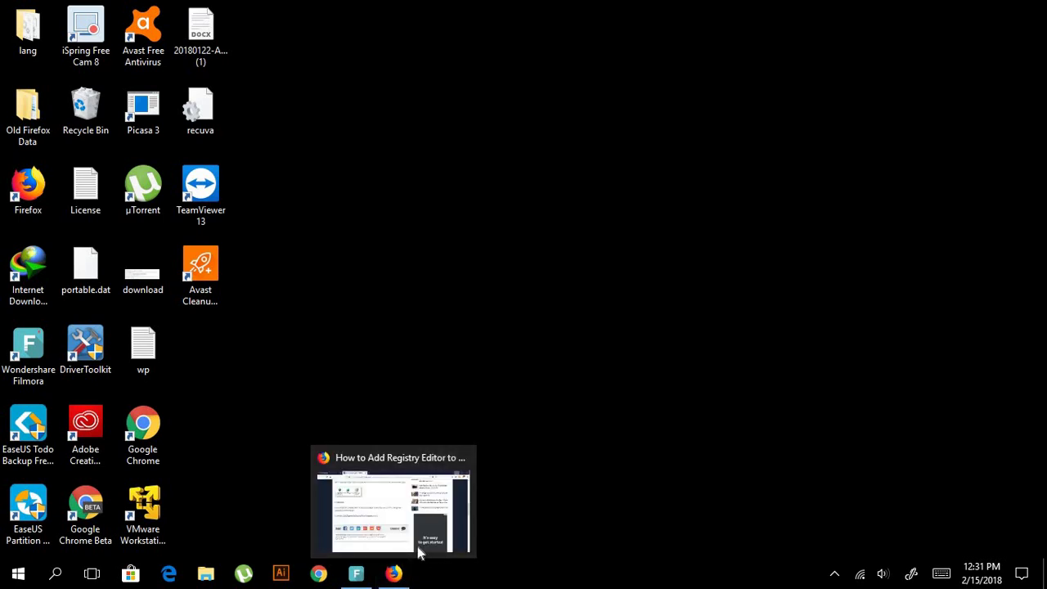
pyautogui.click(401, 495)
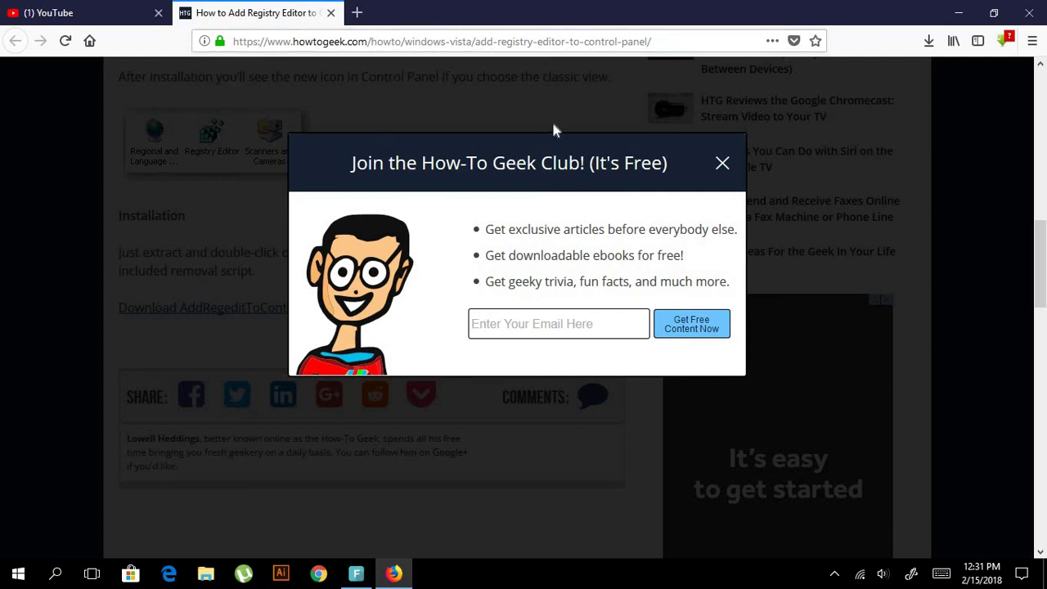
pyautogui.click(722, 164)
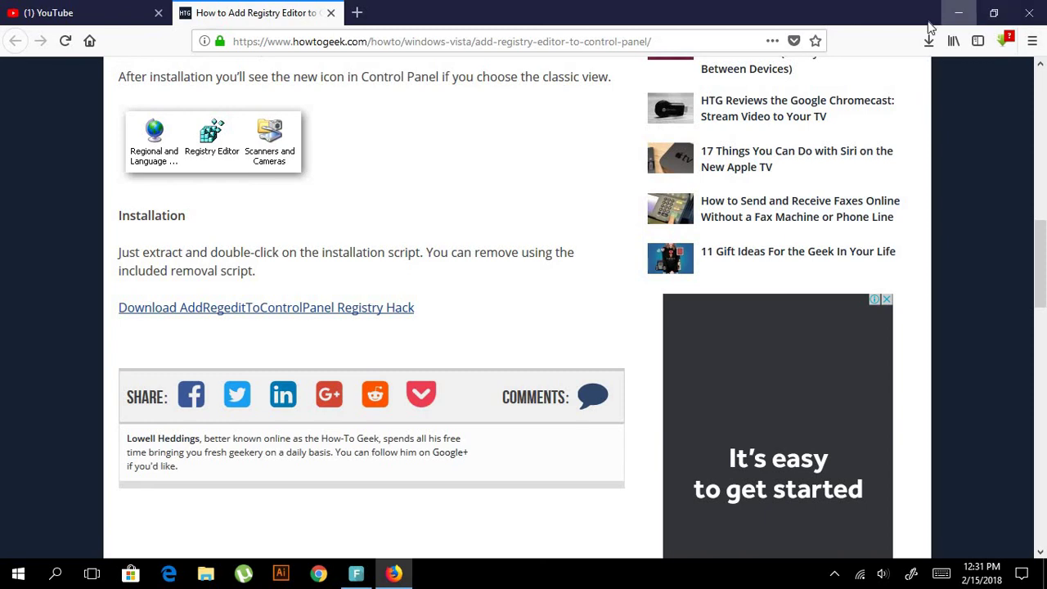
pyautogui.click(959, 13)
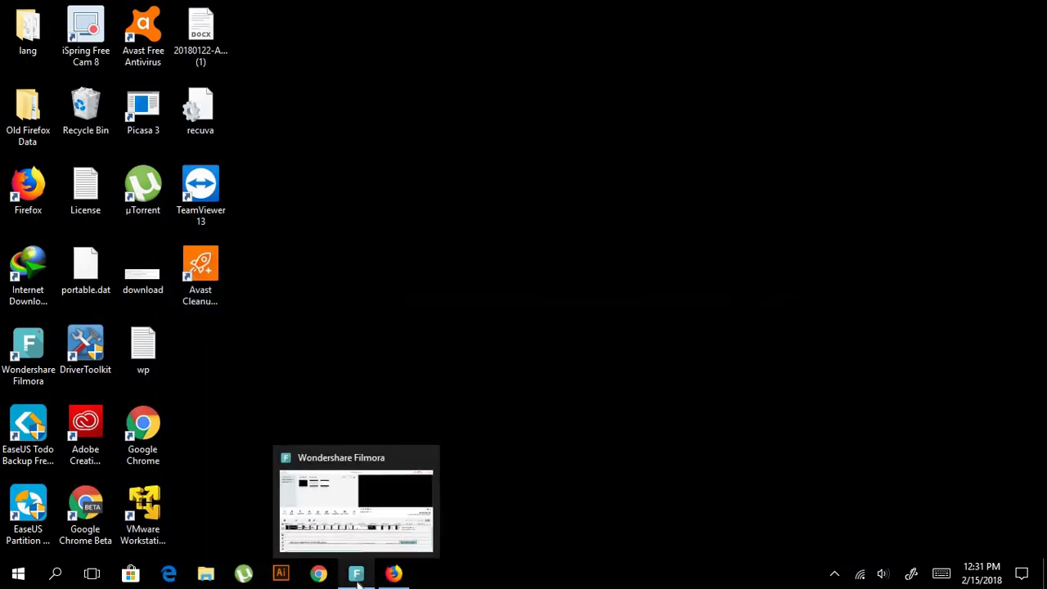
pyautogui.click(837, 580)
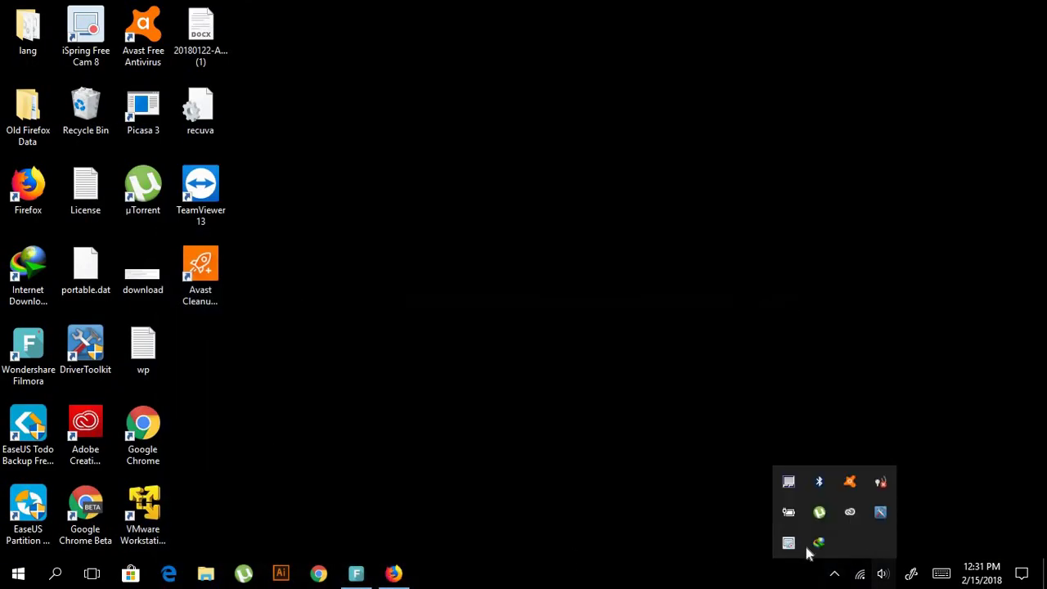